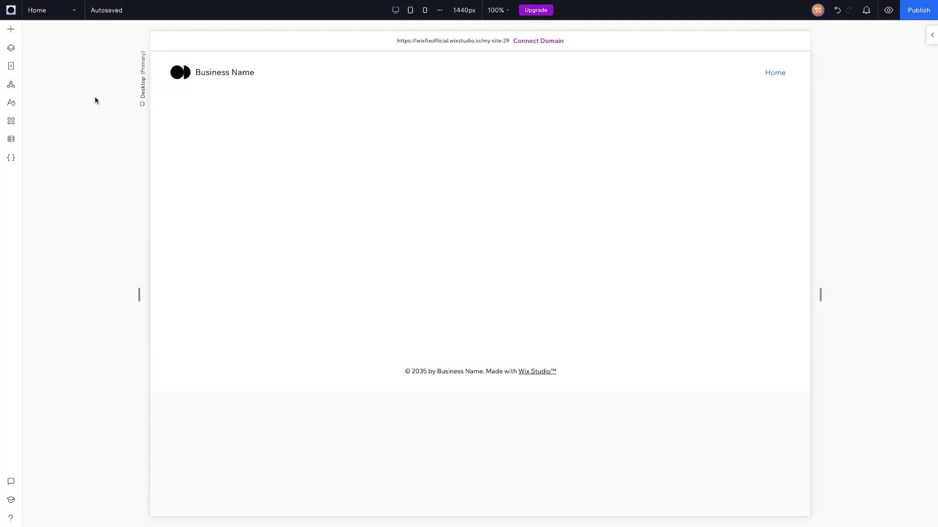
Step: Add a Wix online store to the site from the Store section of Add Elements
click(14, 33)
click(60, 293)
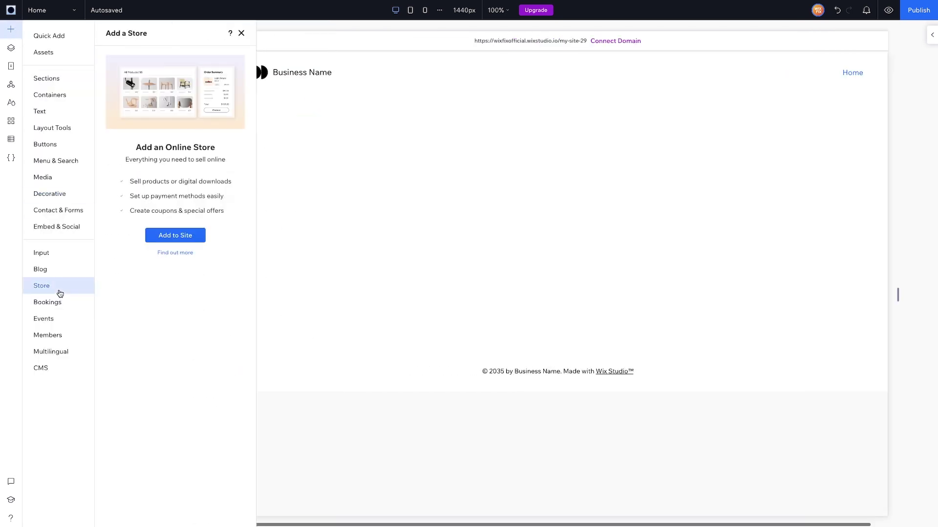
click(164, 236)
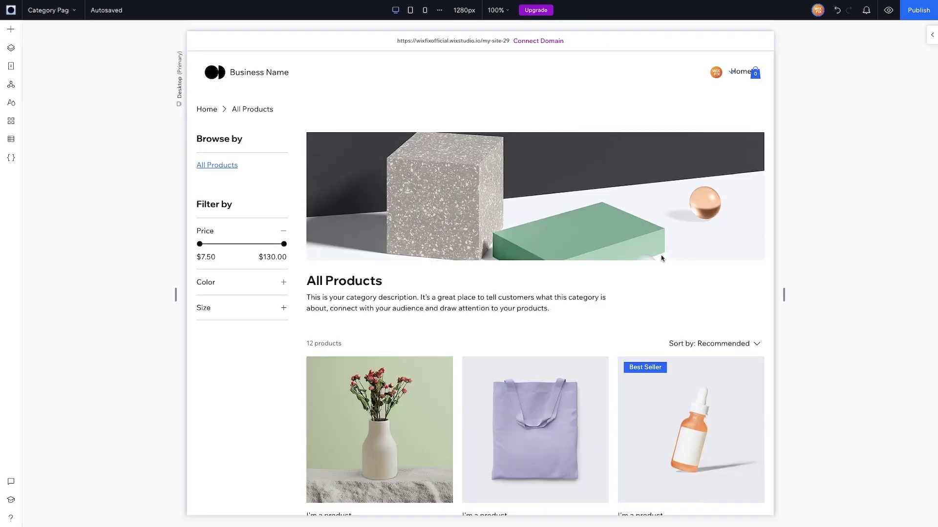
Step: Try desktop editing widths of 1440 px and then 1920 px
click(464, 11)
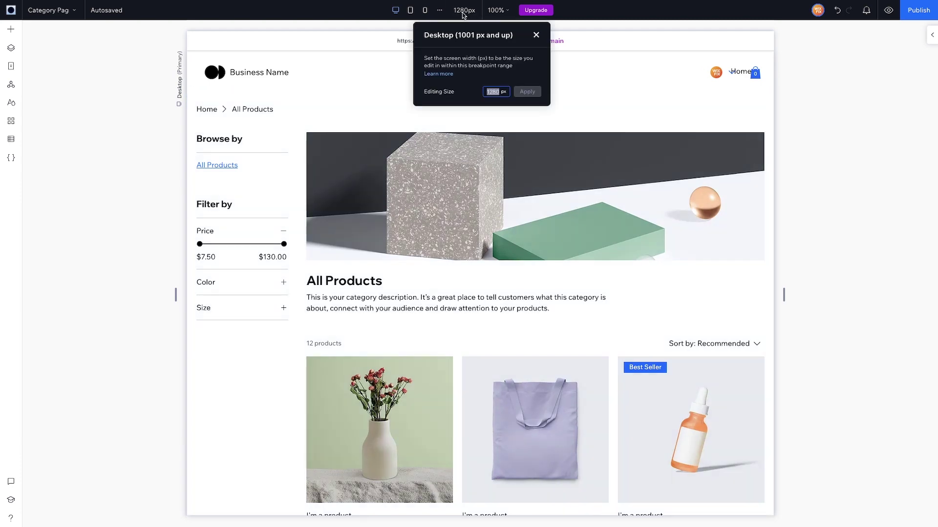
text(1440)
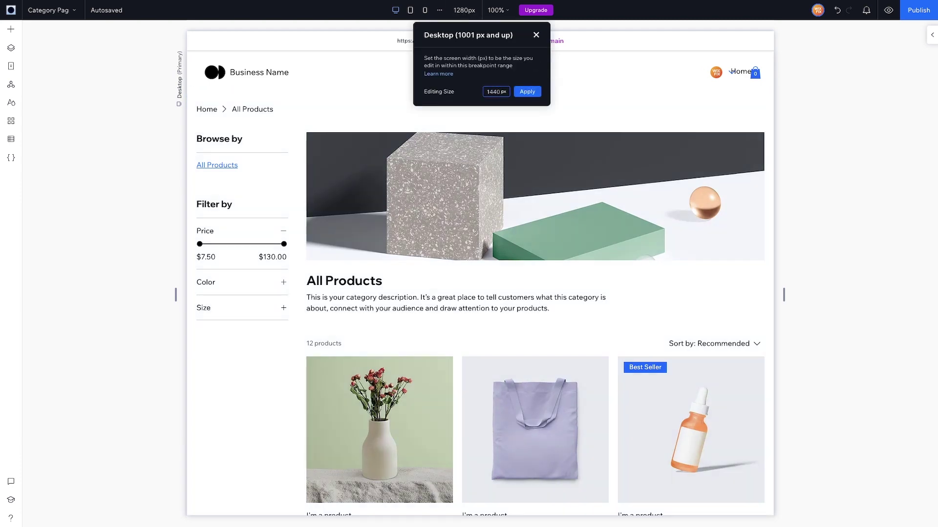
key(Return)
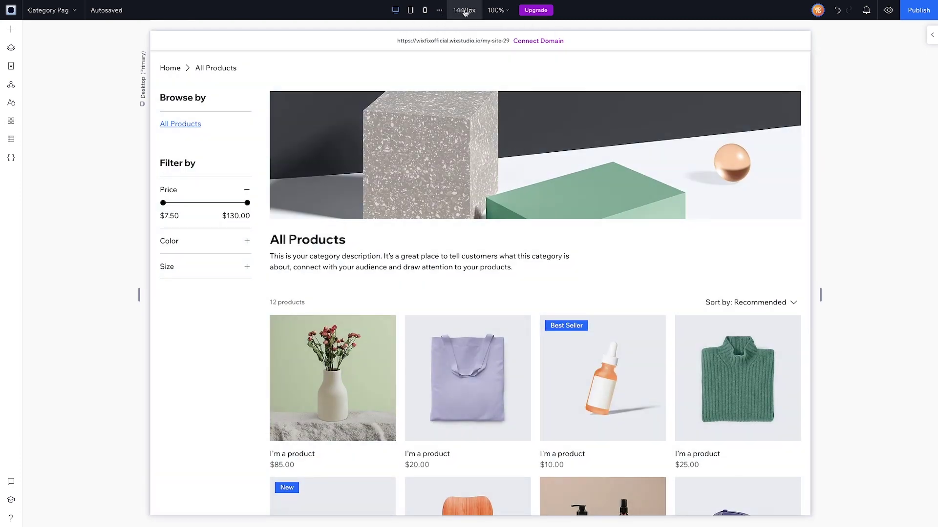
click(464, 11)
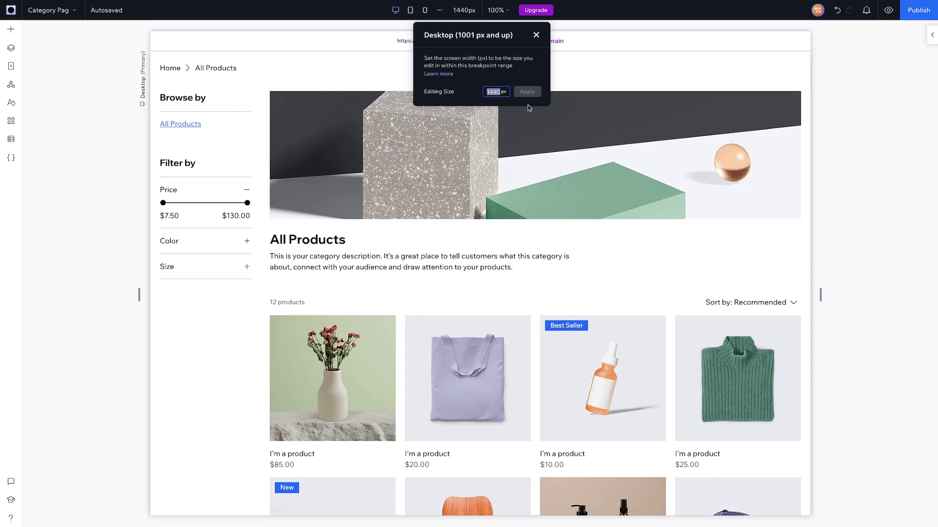
text(1920)
key(Return)
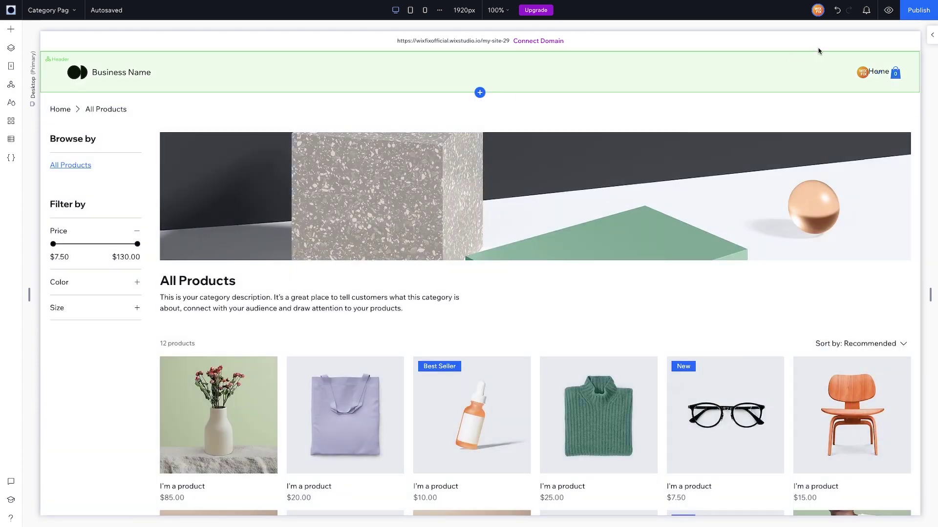
Step: Open and close the properties panel and the Add Elements panel
click(932, 36)
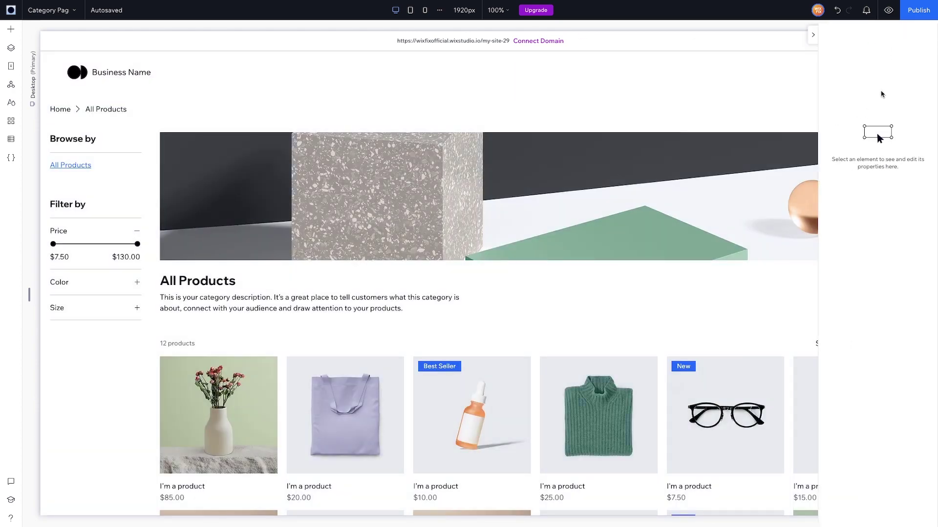
click(812, 33)
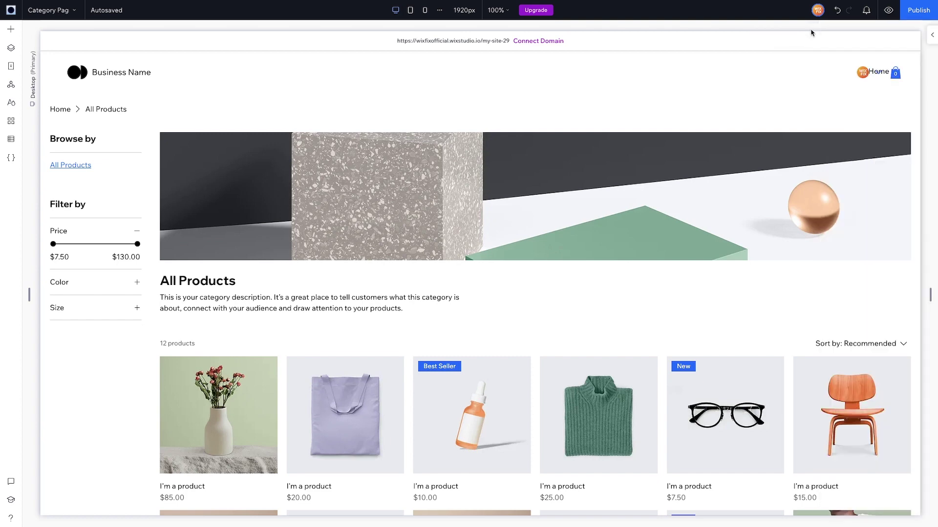
click(17, 32)
click(16, 31)
Step: Set the desktop editing width back to 1440 px
click(455, 8)
text(1440)
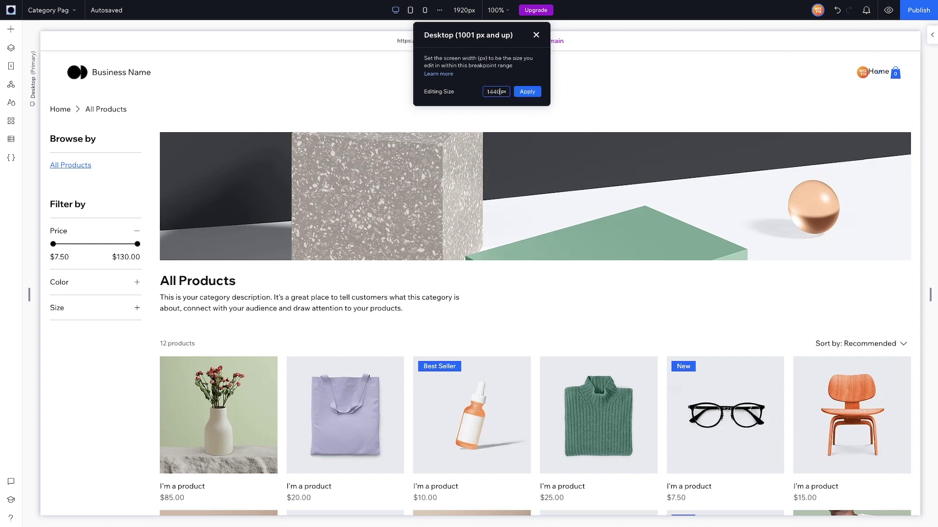
key(Return)
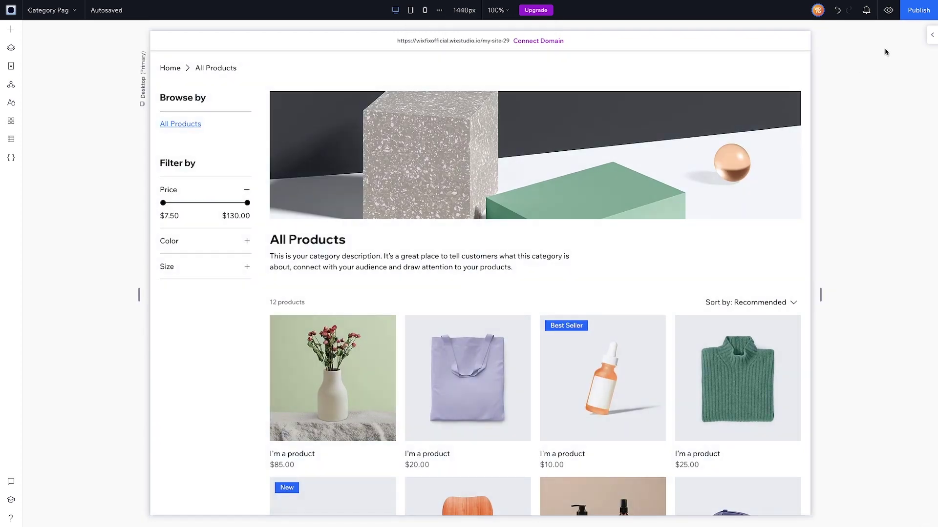
Step: Select the category page's store element and look over the properties panel and pages list
click(931, 35)
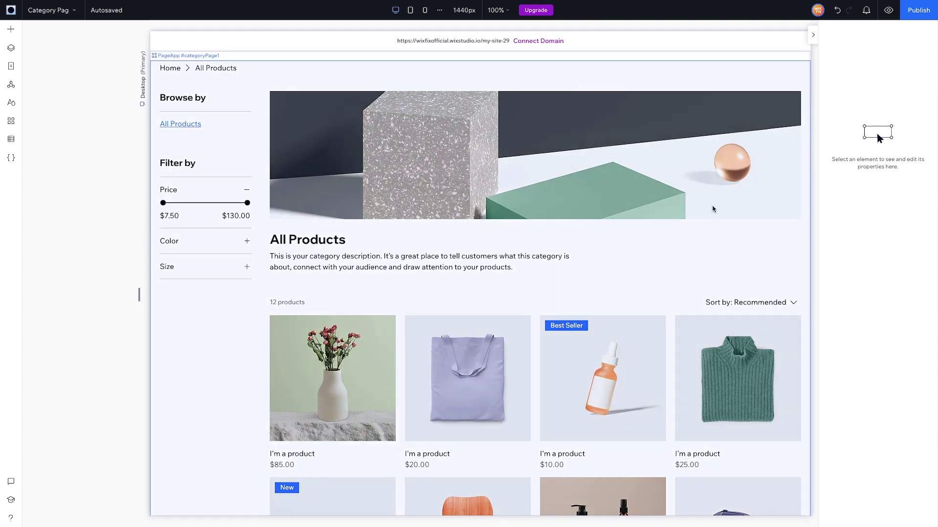
click(813, 35)
click(273, 97)
click(57, 11)
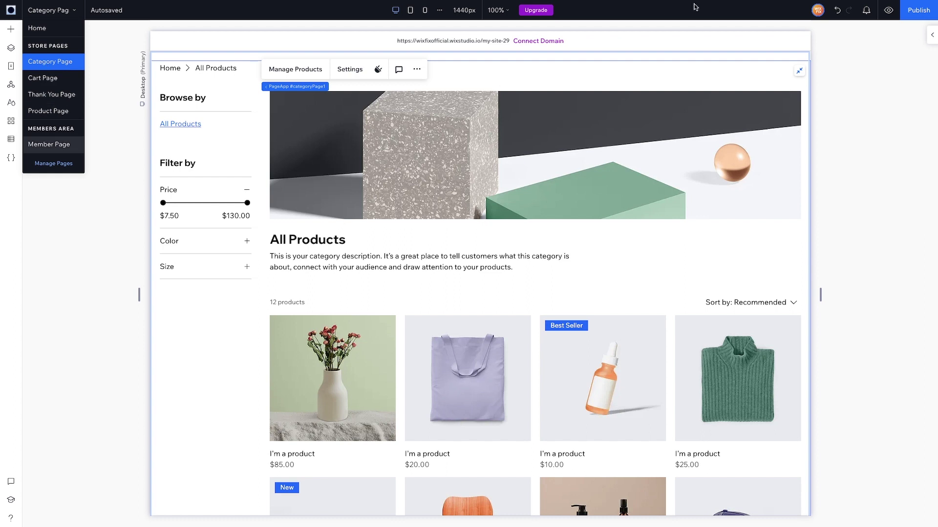
click(553, 147)
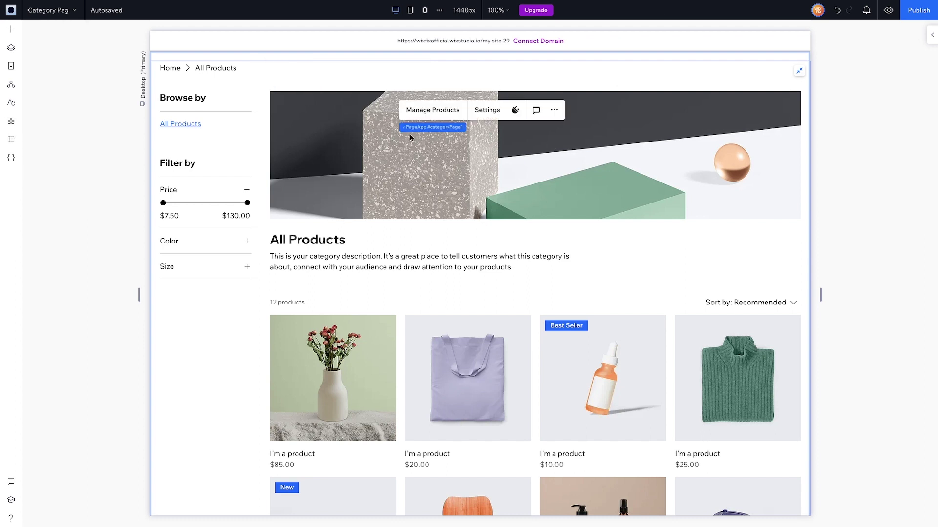
Step: Switch the editor to the store's Product Page
click(328, 260)
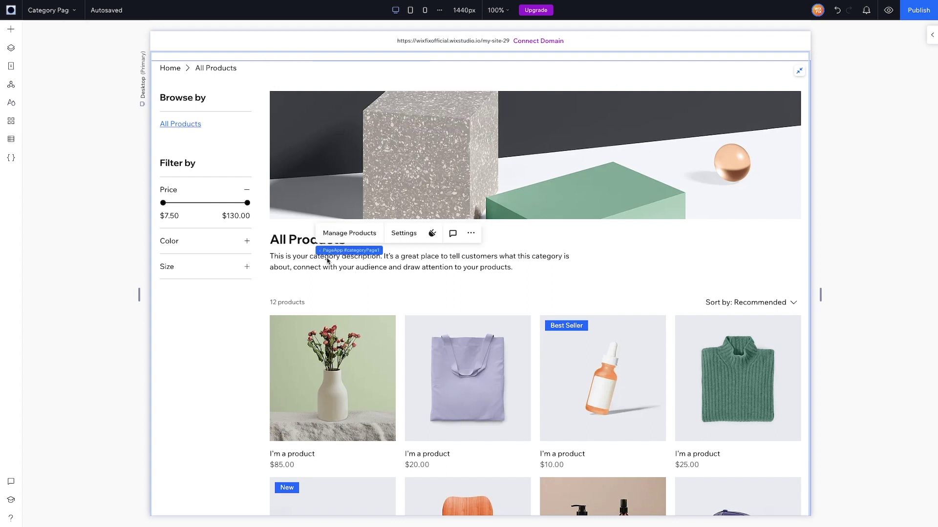
click(412, 267)
click(311, 248)
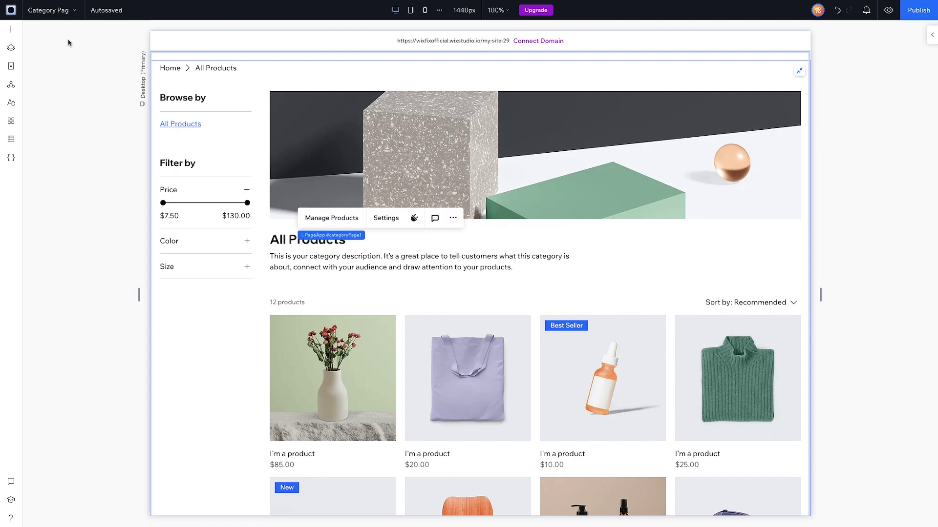
click(51, 10)
click(48, 111)
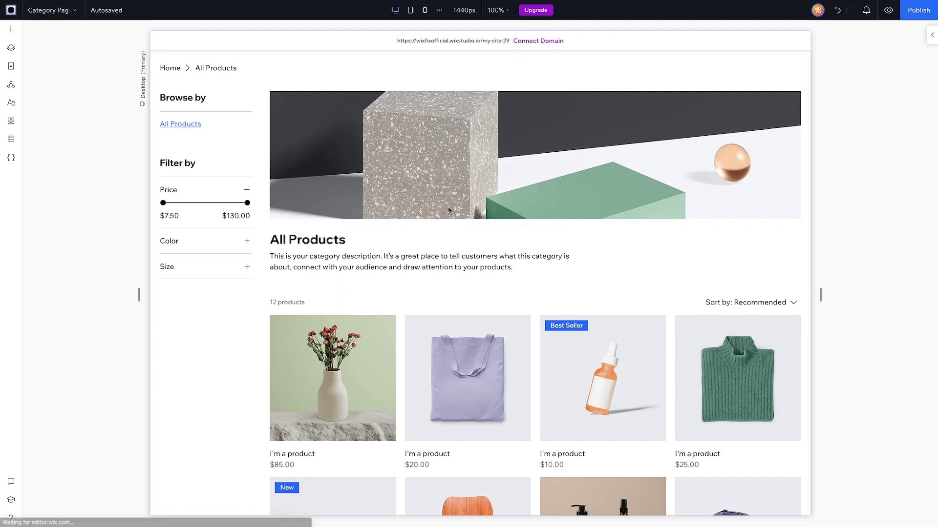
Step: View the description's design options, then select the action buttons and the product image gallery
click(629, 205)
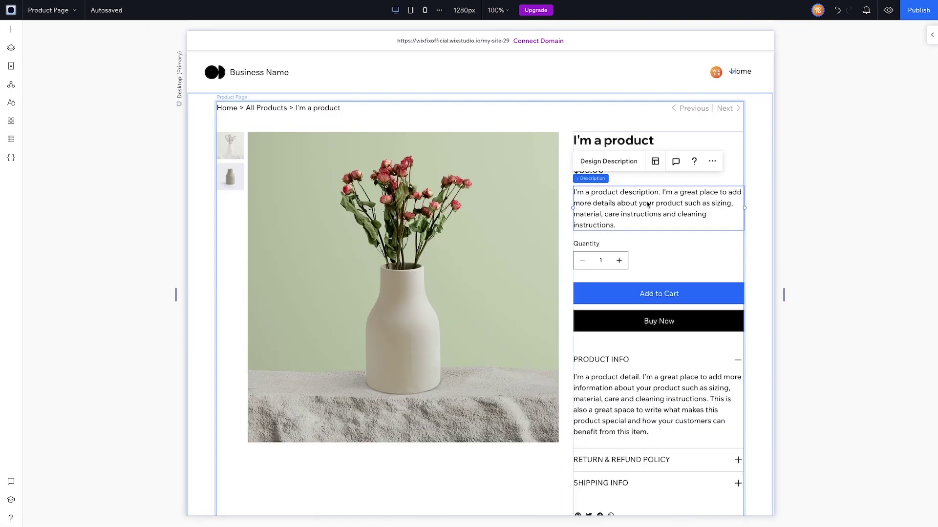
click(610, 166)
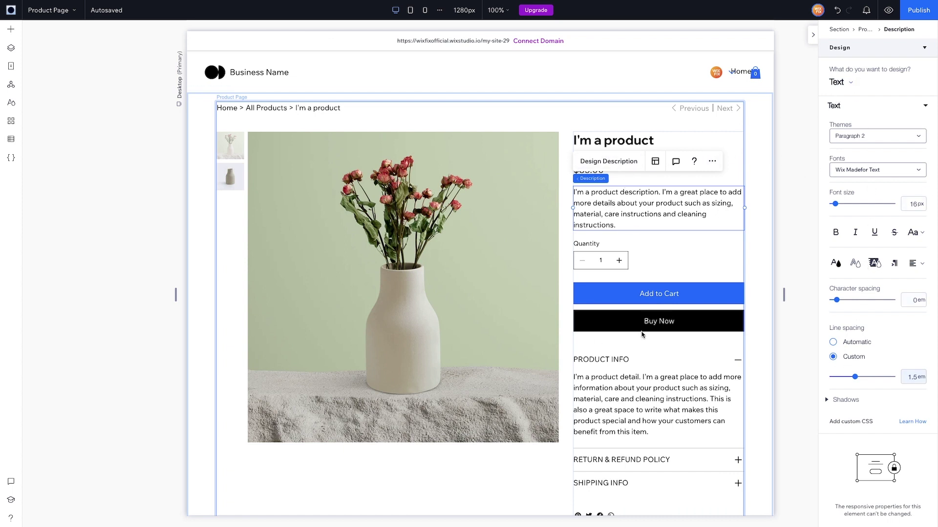
click(599, 299)
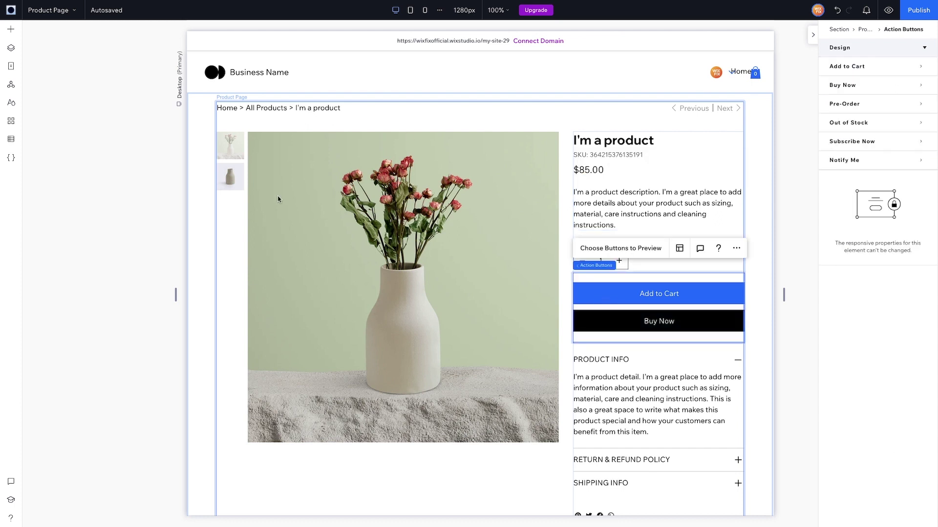
click(529, 273)
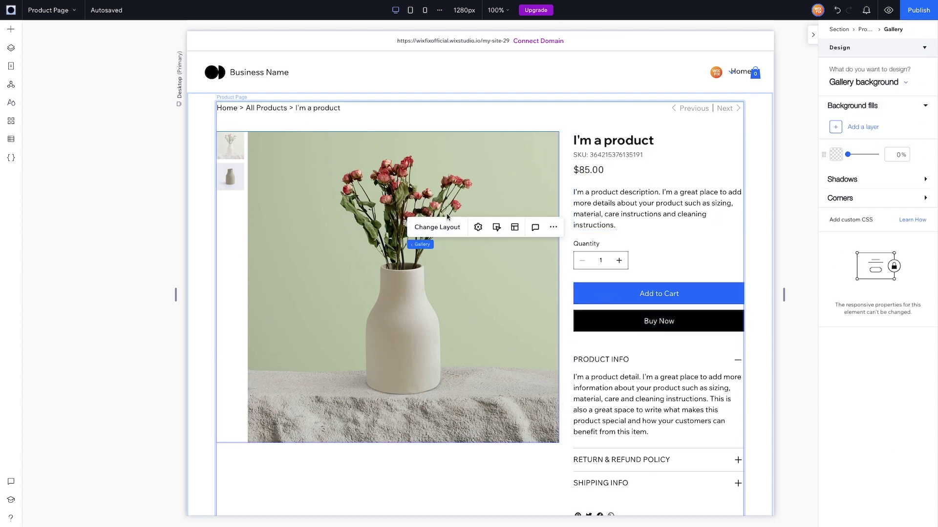
Step: Switch the product gallery to the Grid layout, then open the price's design options
click(448, 234)
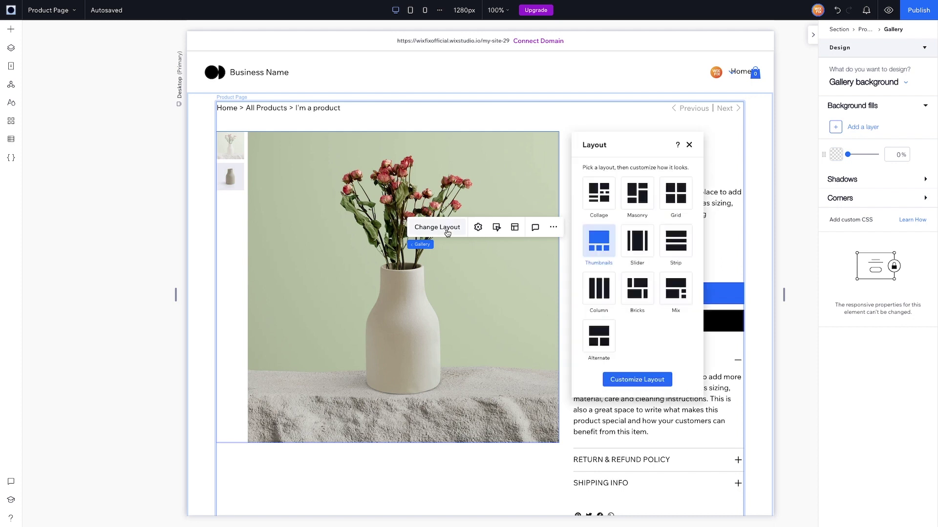
click(675, 199)
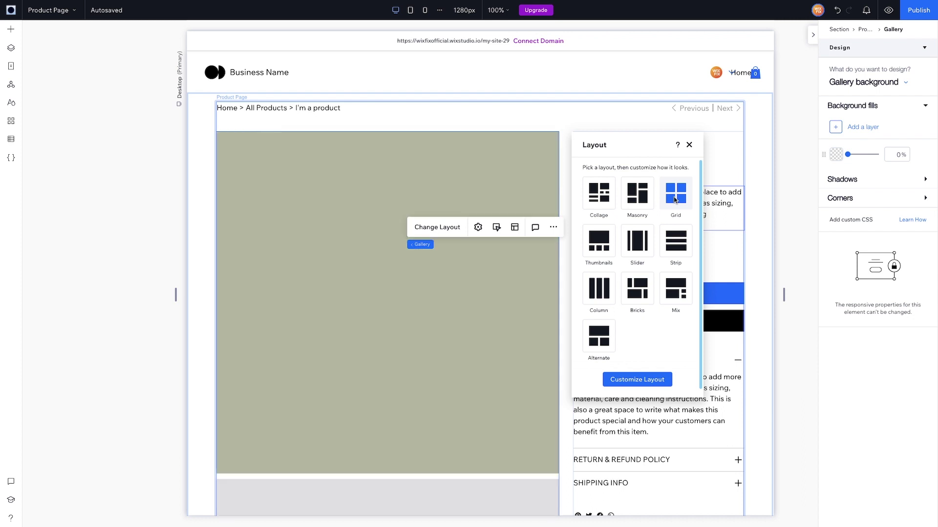
click(634, 381)
scroll(653, 289, down, 5)
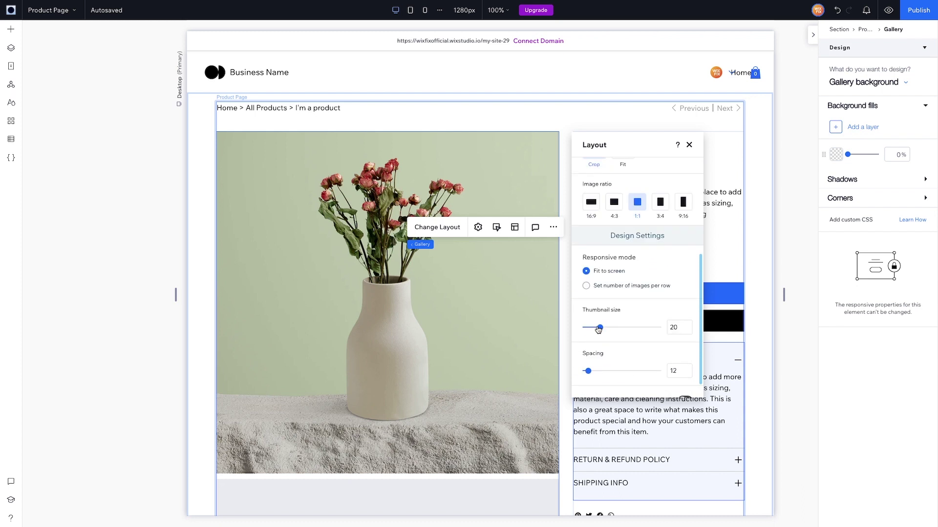
scroll(631, 265, up, 5)
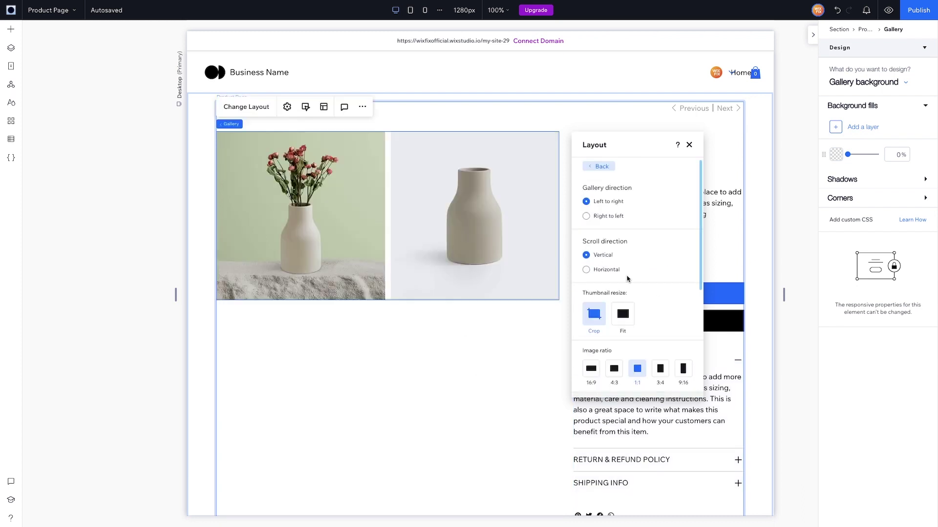
click(688, 169)
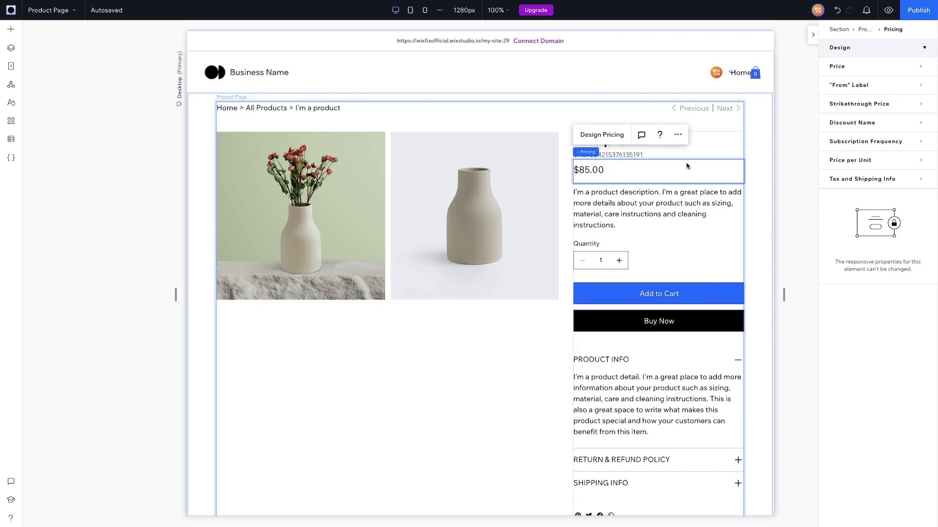
key(Escape)
click(593, 170)
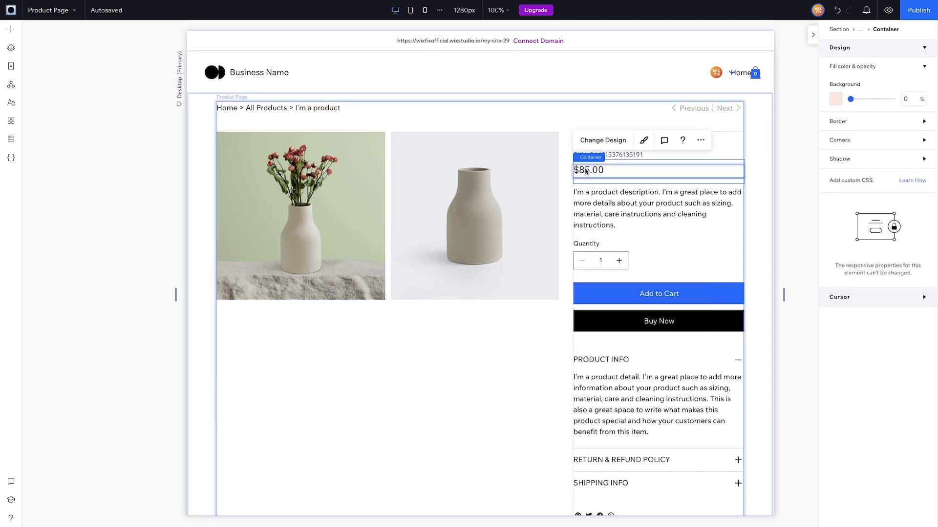
click(626, 182)
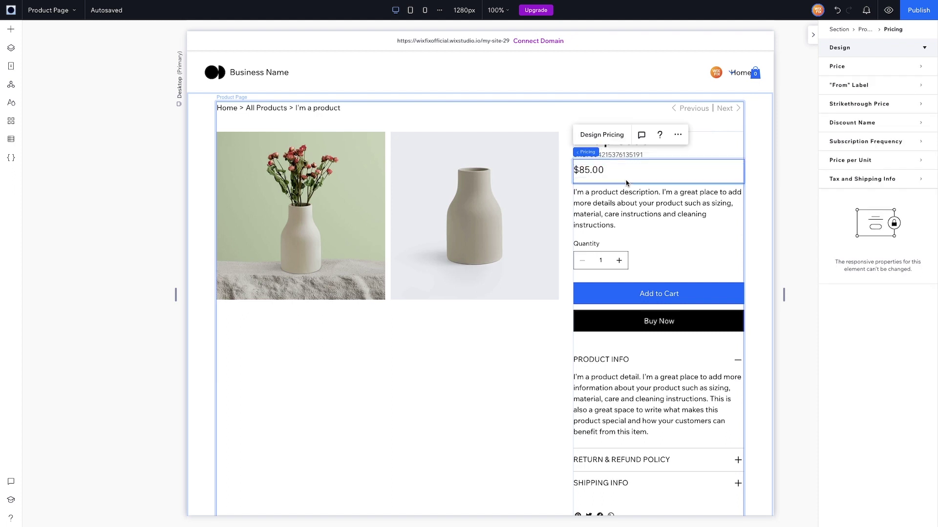
click(878, 106)
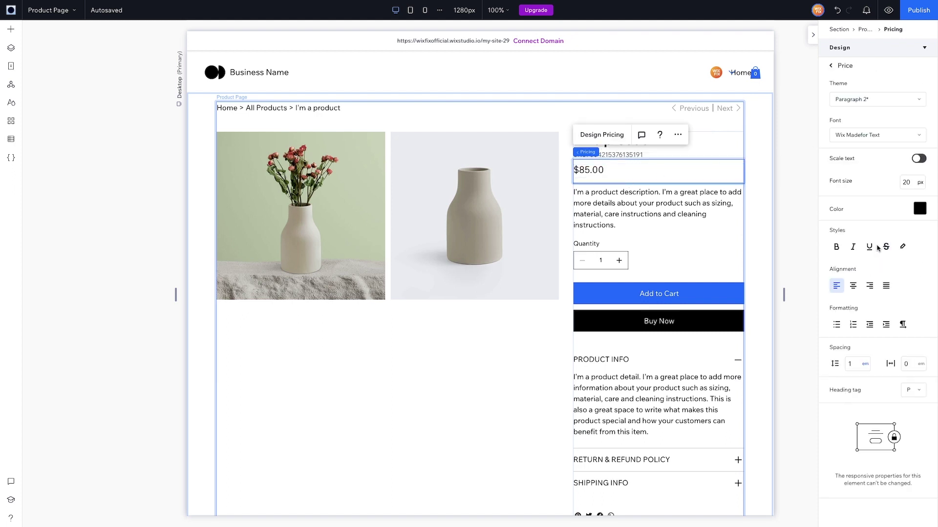
click(832, 66)
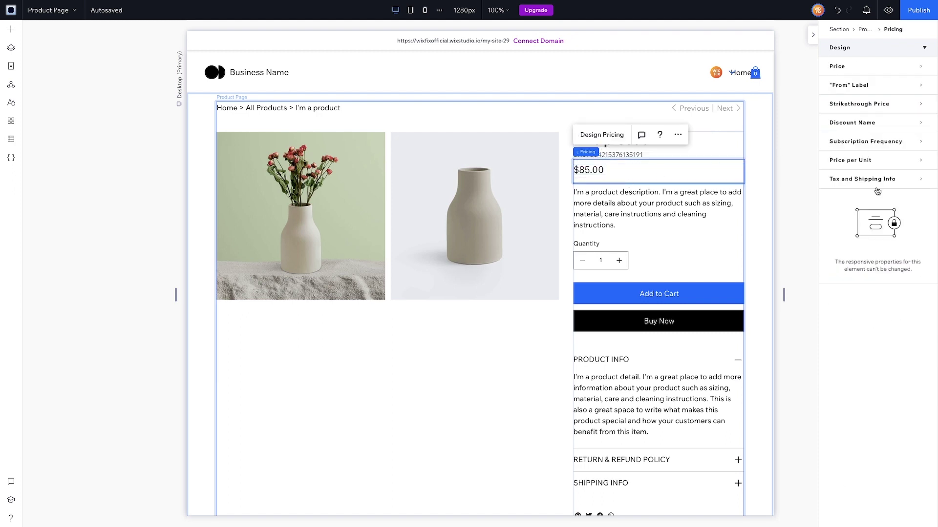
click(859, 178)
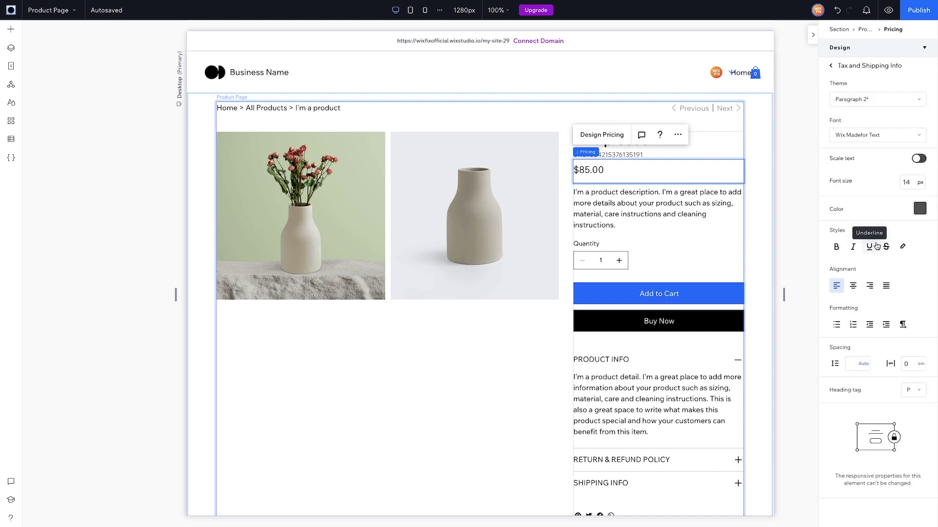
click(830, 67)
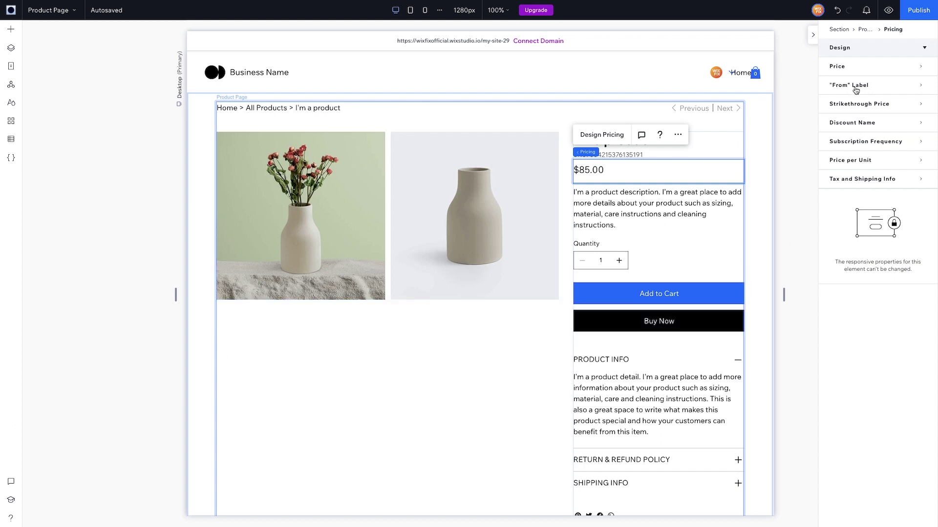
click(860, 126)
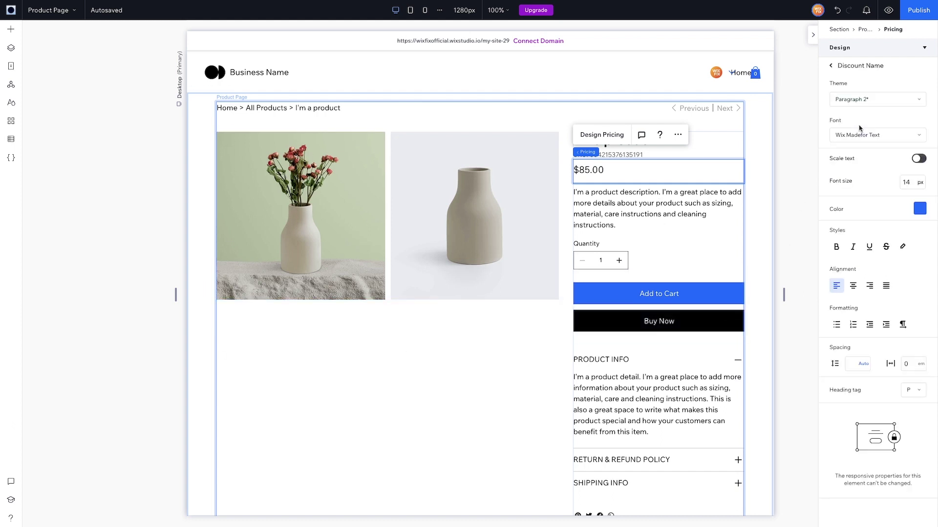
click(834, 67)
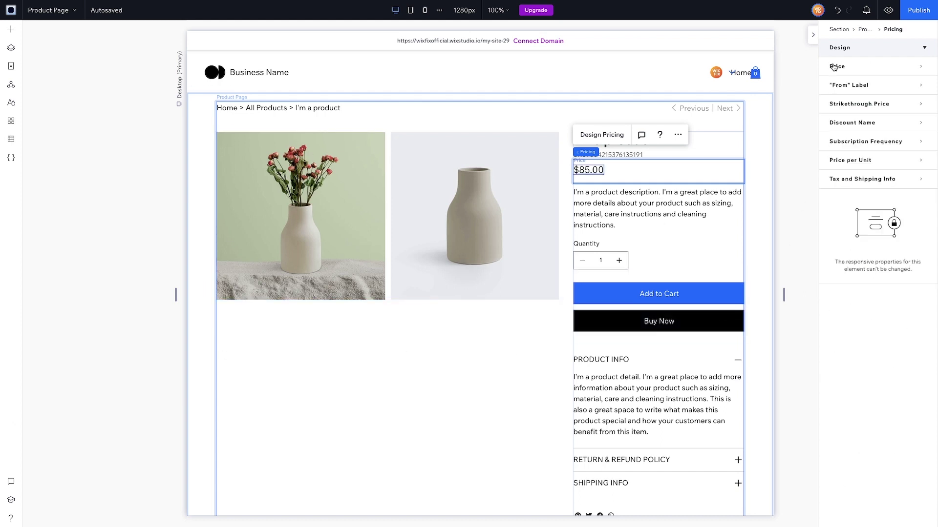
Step: Select the action buttons and check the Add to Cart button's design settings
click(643, 295)
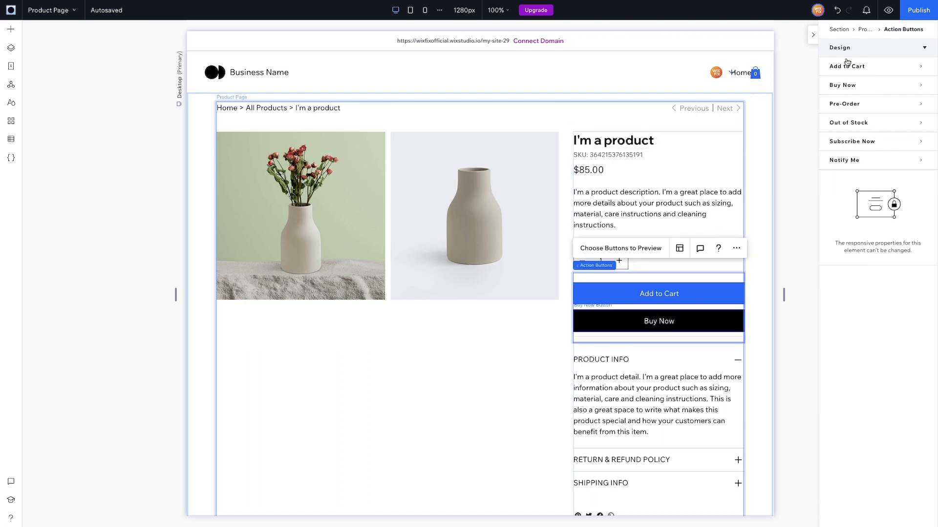
click(859, 68)
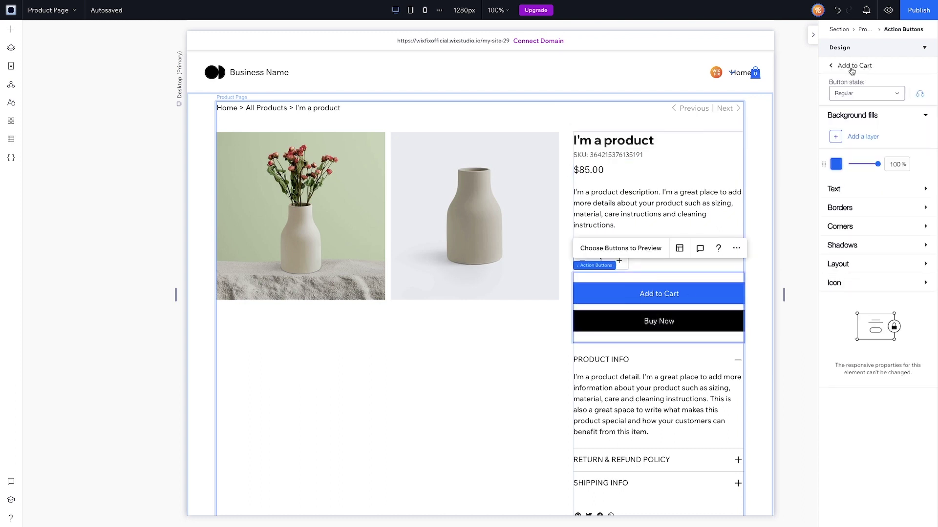
click(847, 67)
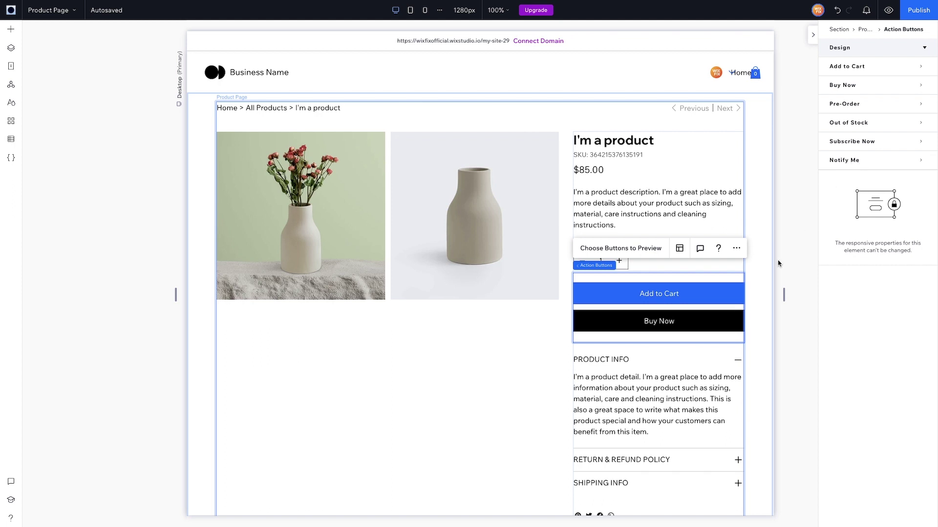
Step: Select the info section, then the product name heading to view its Heading 2, 28 px design
click(664, 368)
scroll(654, 293, down, 2)
scroll(649, 292, up, 2)
click(648, 142)
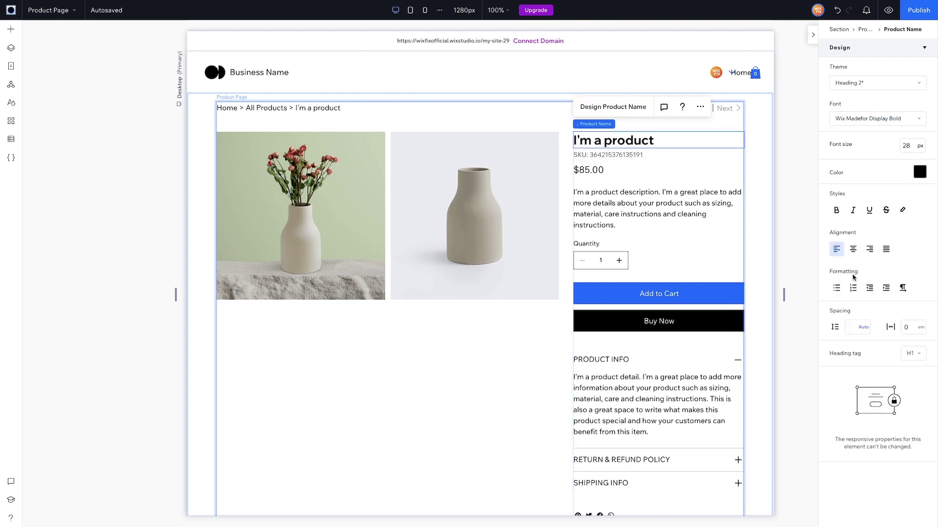
Step: Step through the SKU and price, then open the description's Expand/collapse button design settings
click(603, 156)
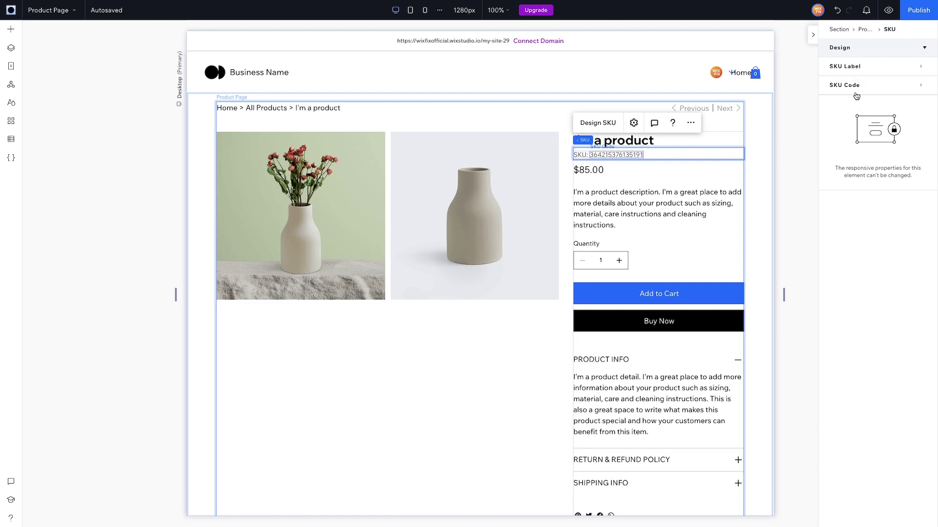
key(Tab)
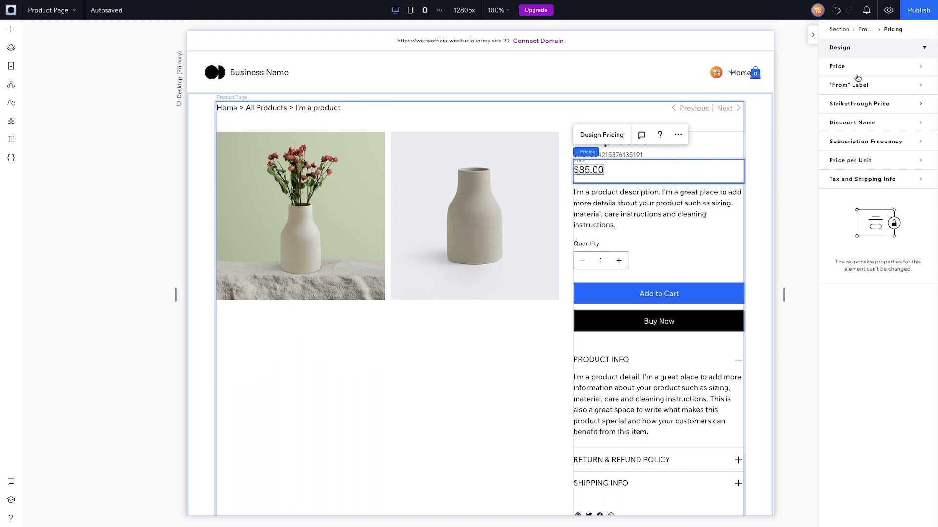
click(624, 198)
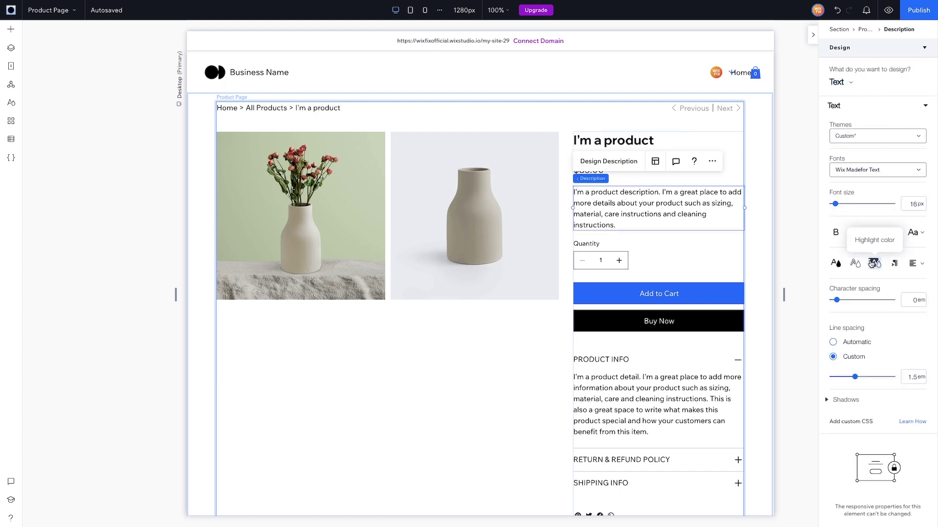
click(843, 82)
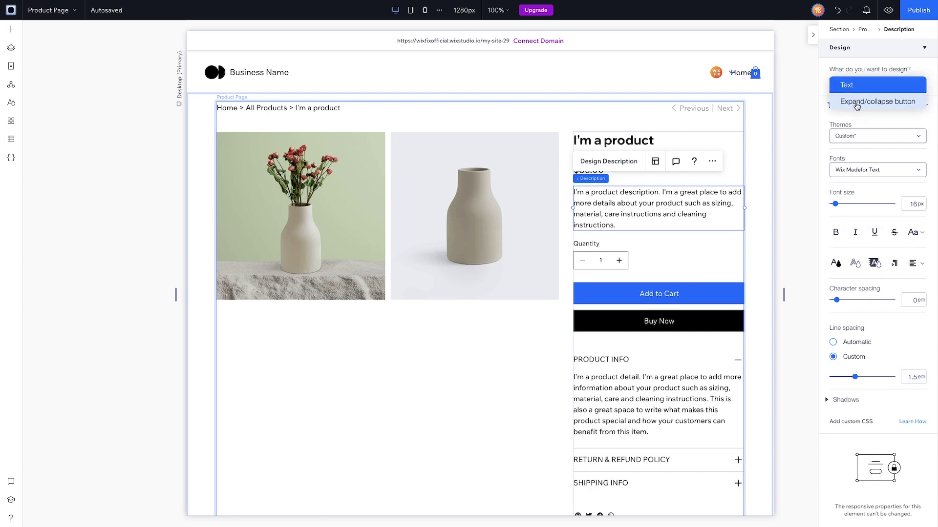
click(856, 102)
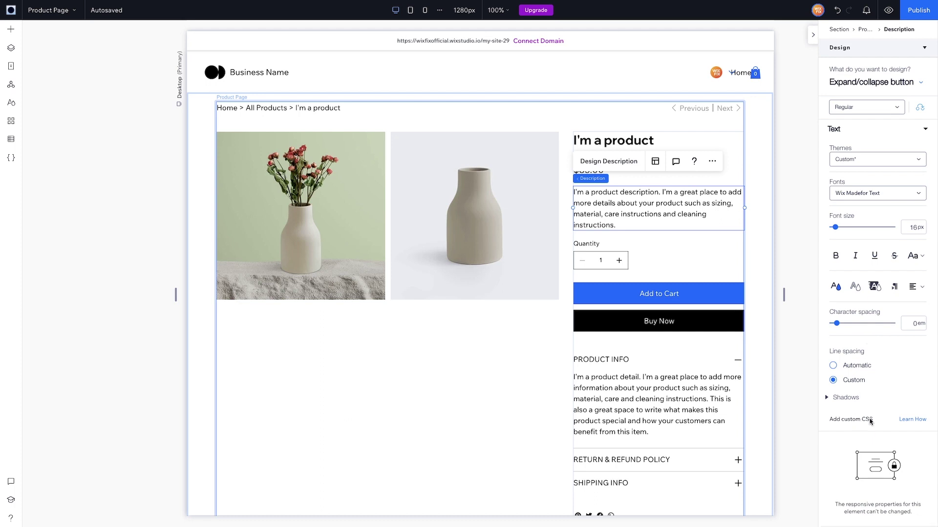
Step: Check the quantity picker's Minus Button and the info section's Title design settings
click(602, 264)
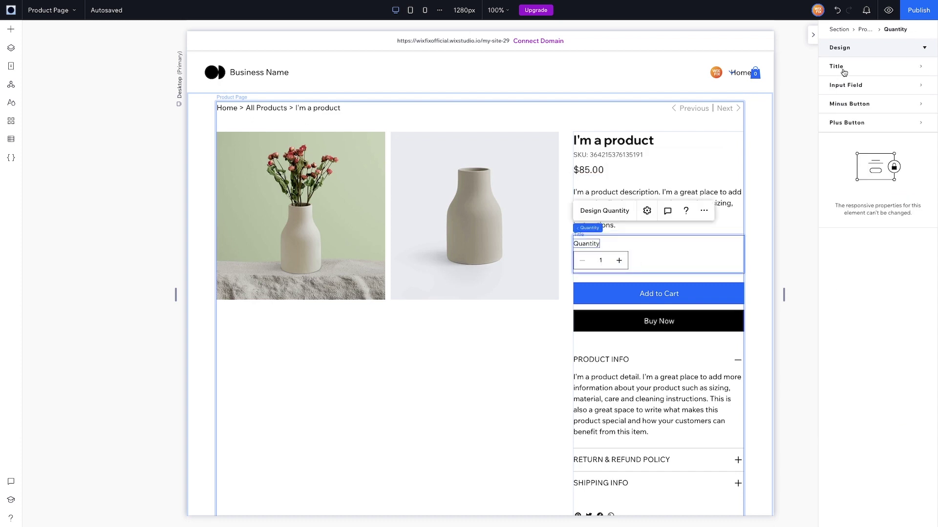
click(874, 104)
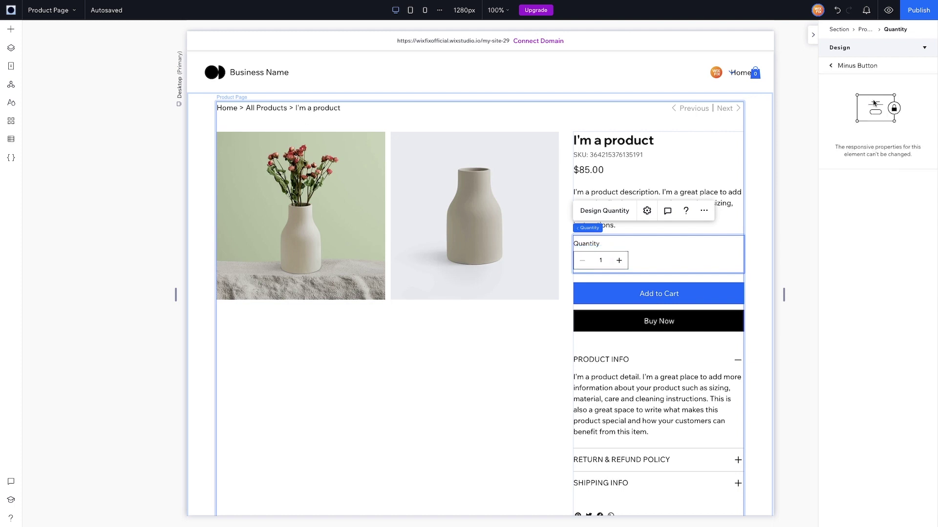
click(831, 71)
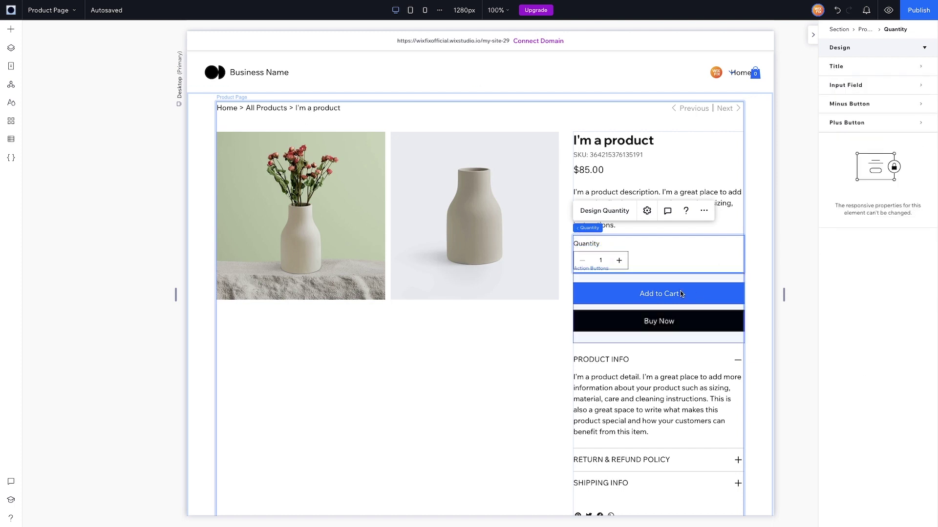
click(684, 348)
click(861, 71)
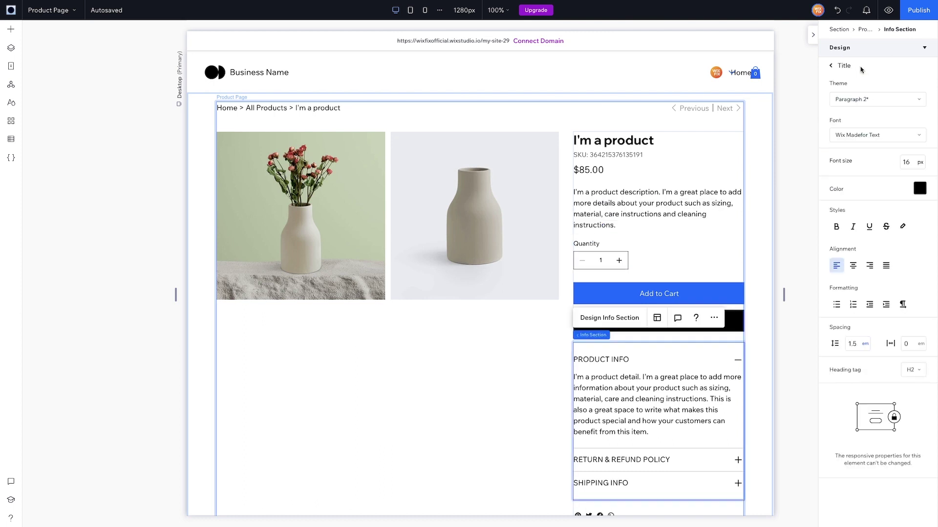
click(832, 69)
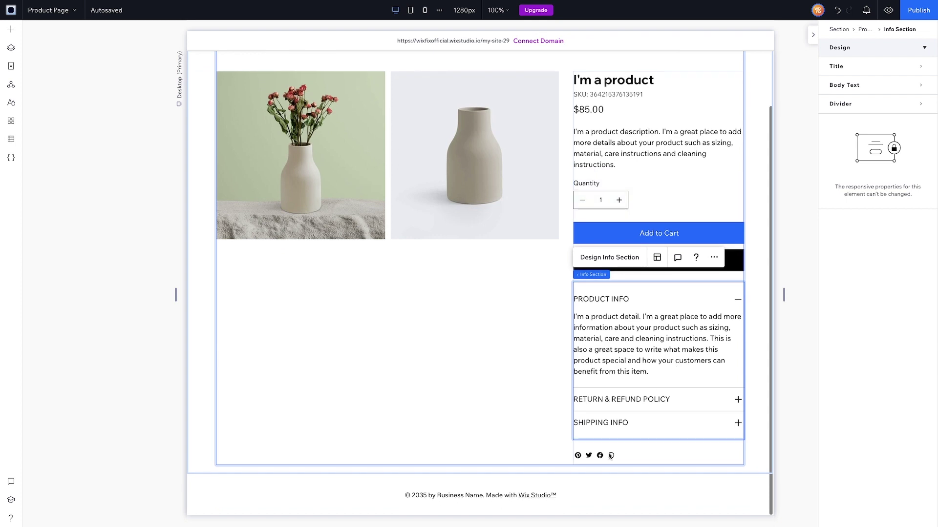
Step: Open the share buttons' design options, then select the whole Product Page widget
click(606, 457)
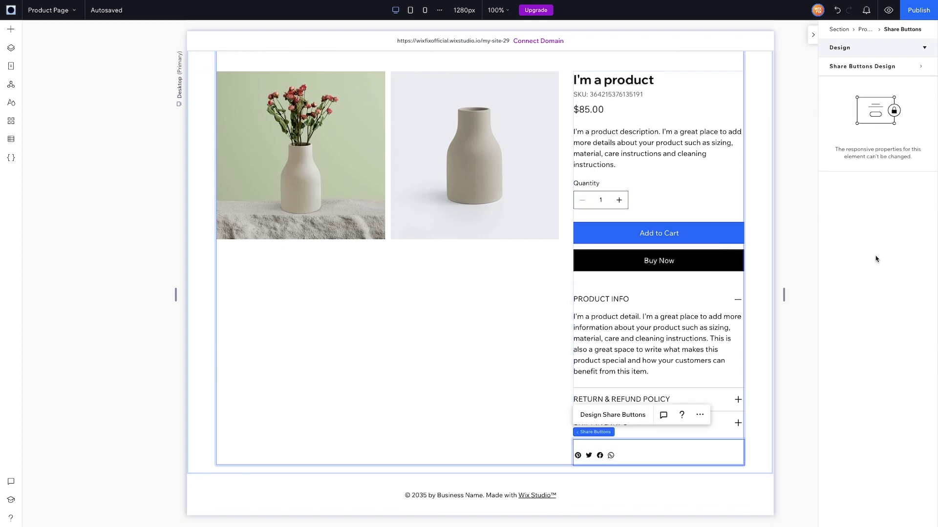
click(858, 67)
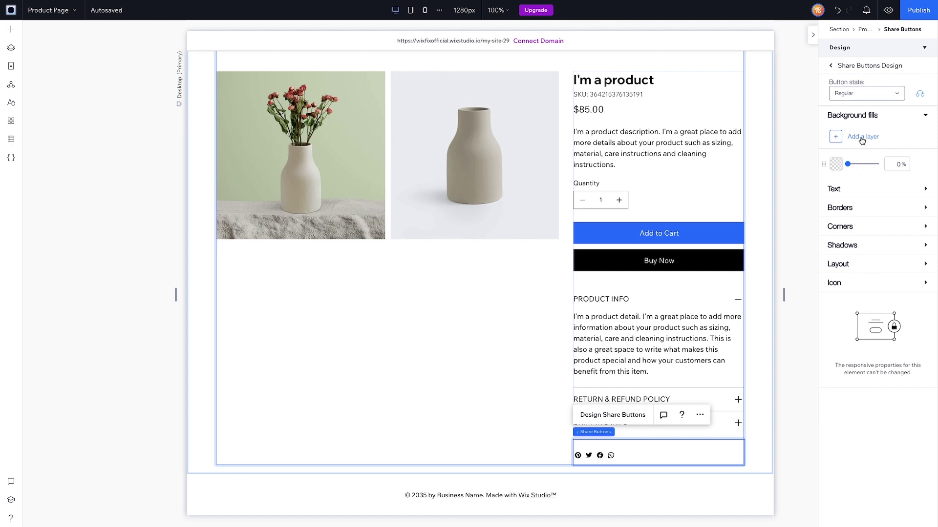
click(524, 364)
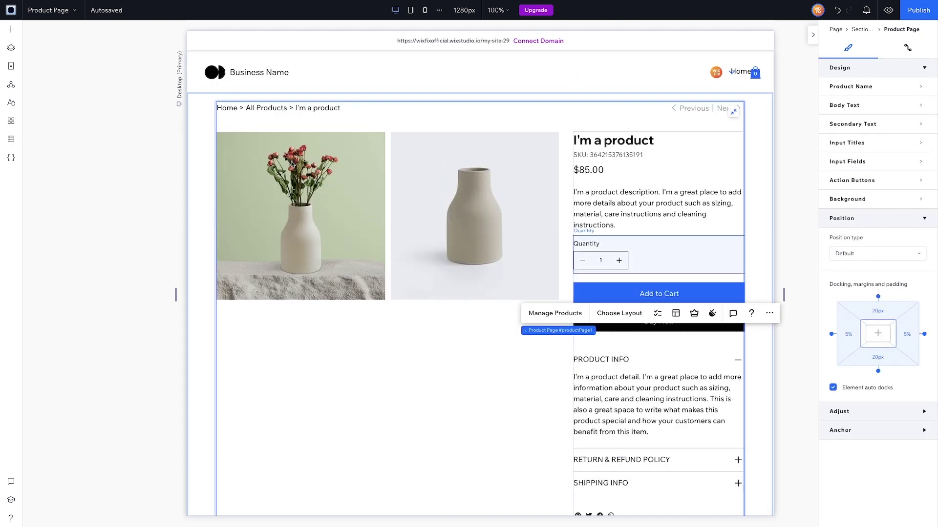
Step: Try 1 column, a 50-50 ratio and center alignment, then settle on 2 columns, 66-33, left-aligned
click(619, 314)
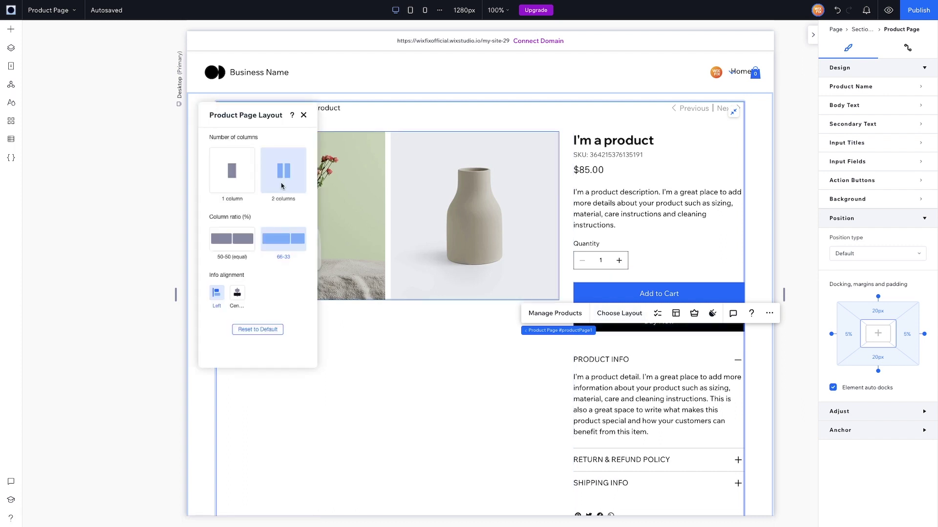
click(238, 182)
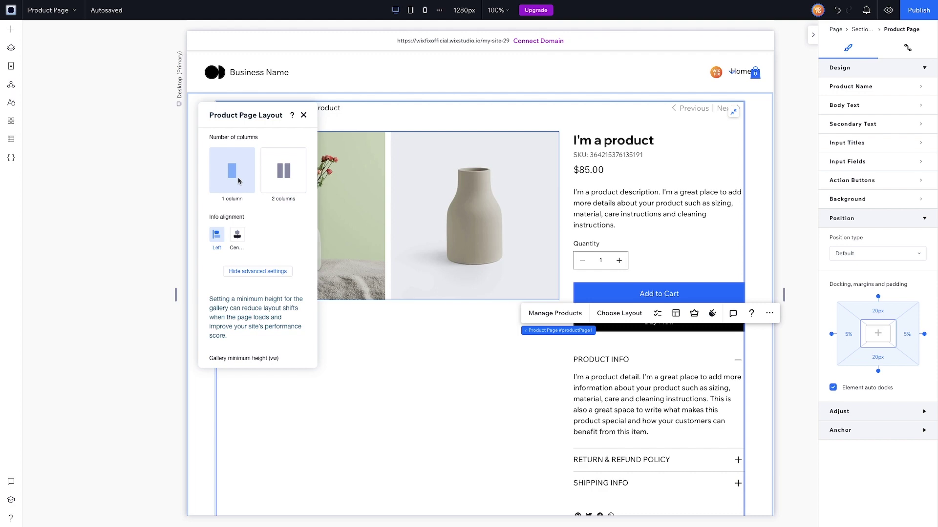
scroll(468, 275, down, 4)
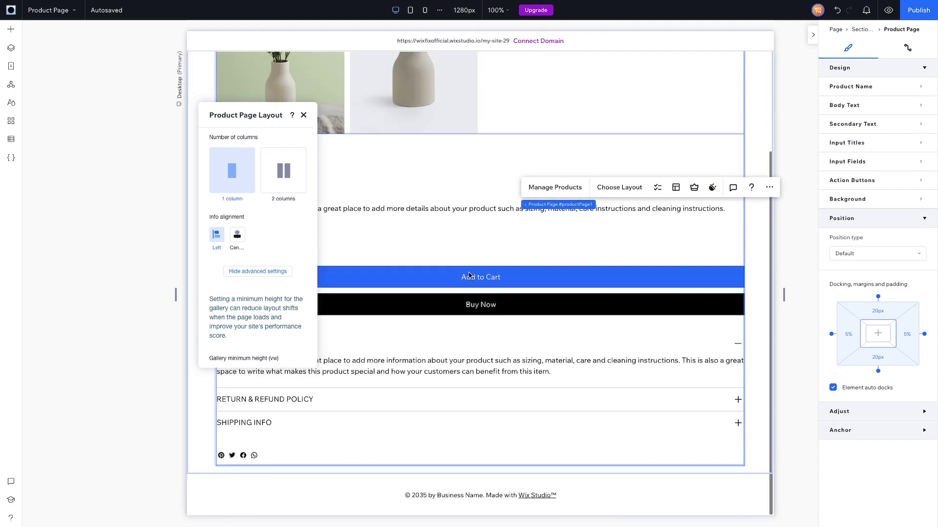
scroll(469, 276, up, 4)
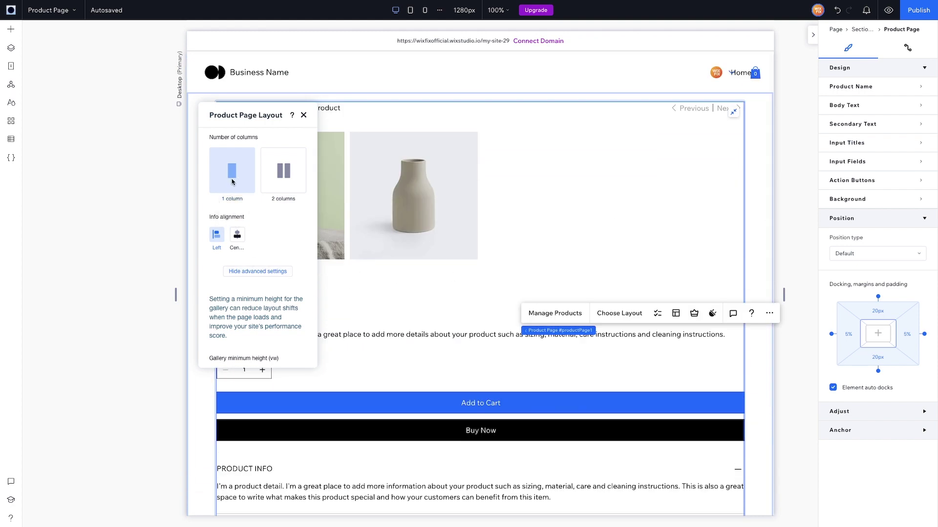
click(283, 171)
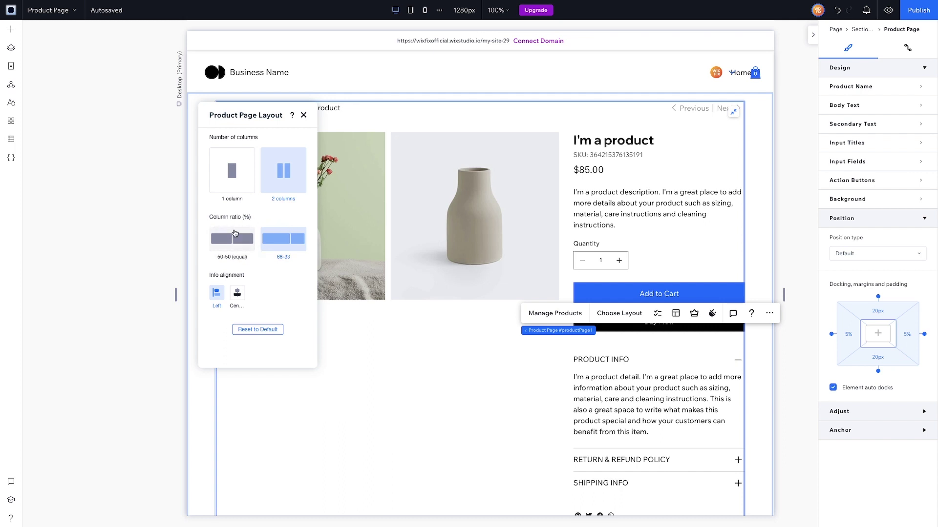
click(233, 239)
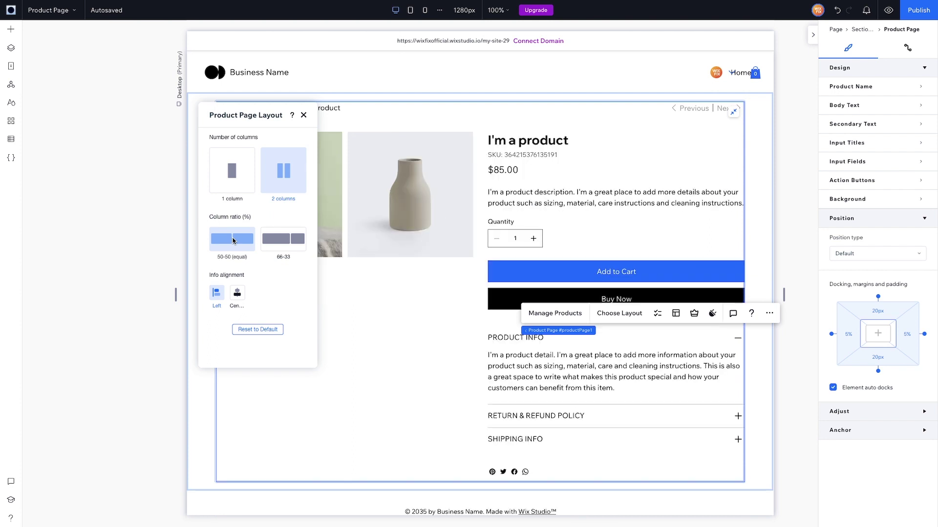
click(287, 245)
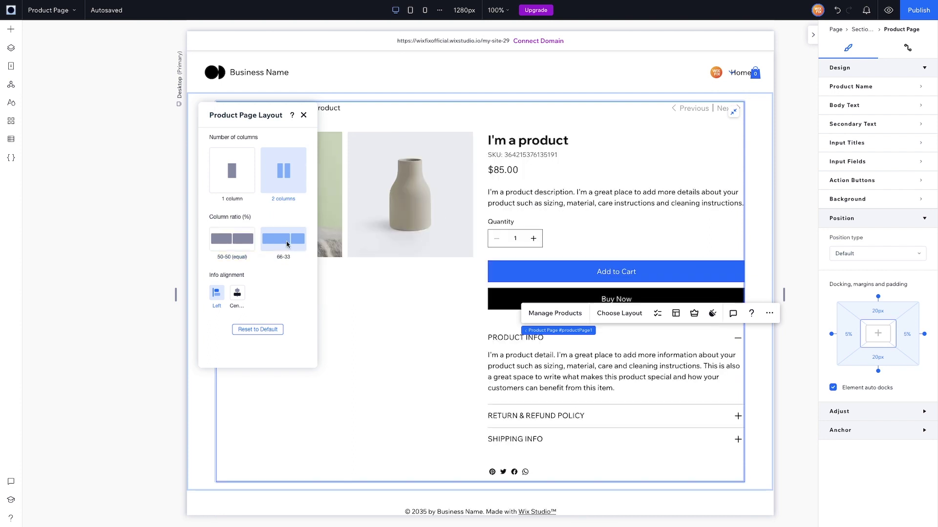
click(238, 295)
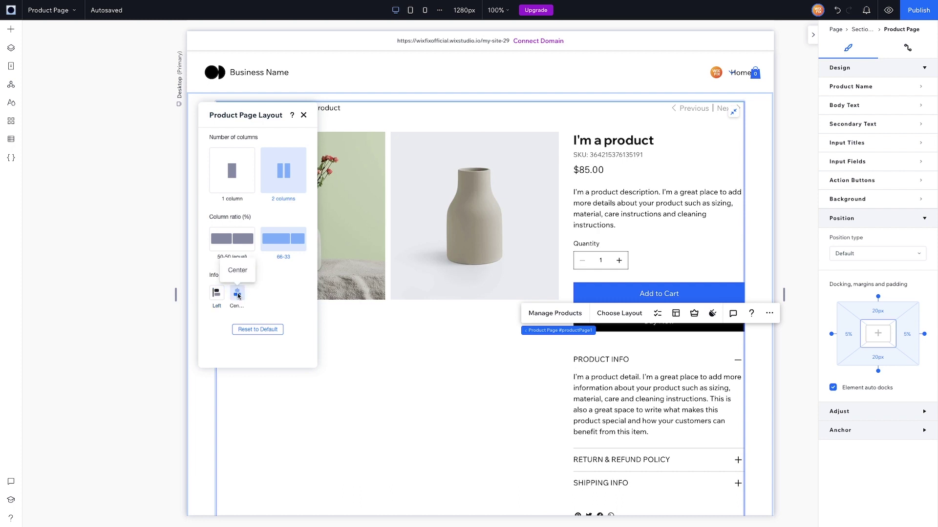
click(216, 292)
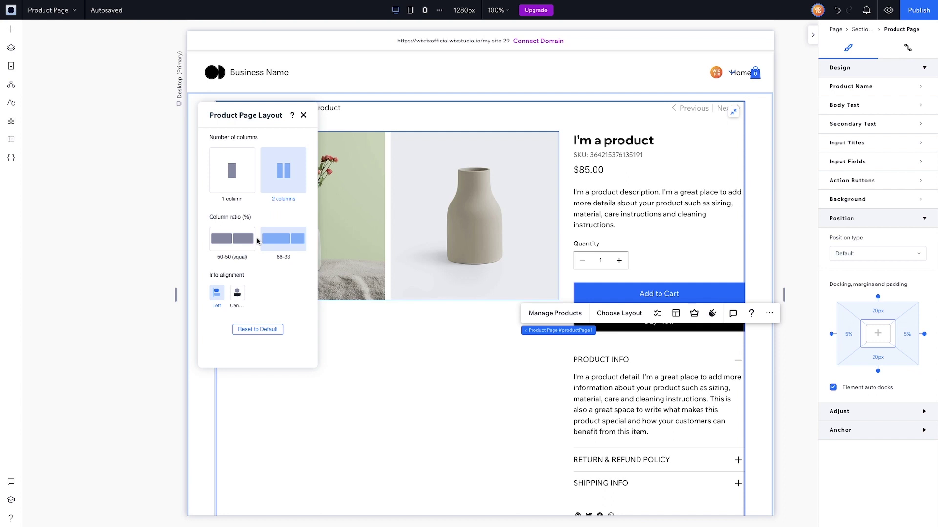
key(Escape)
Step: Select the gallery and Product Page widget, then switch the editor to the Category Page
click(446, 201)
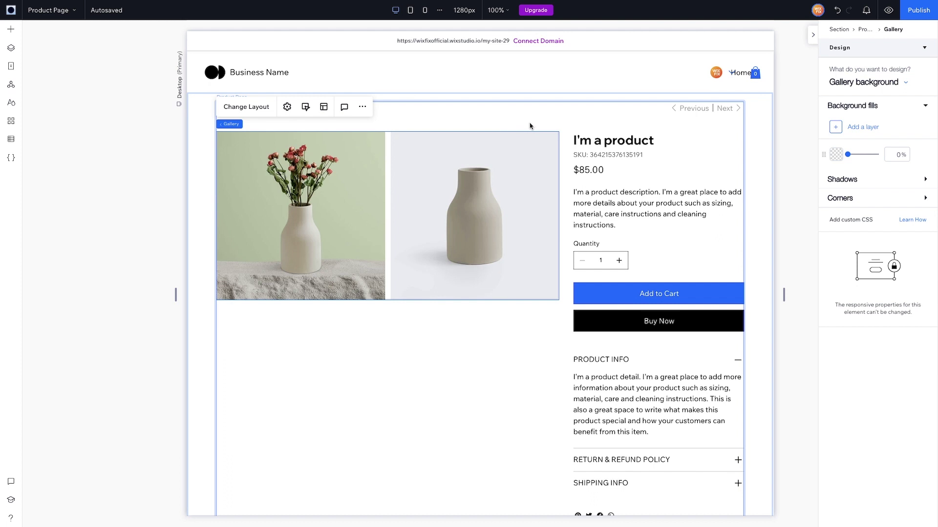
click(567, 125)
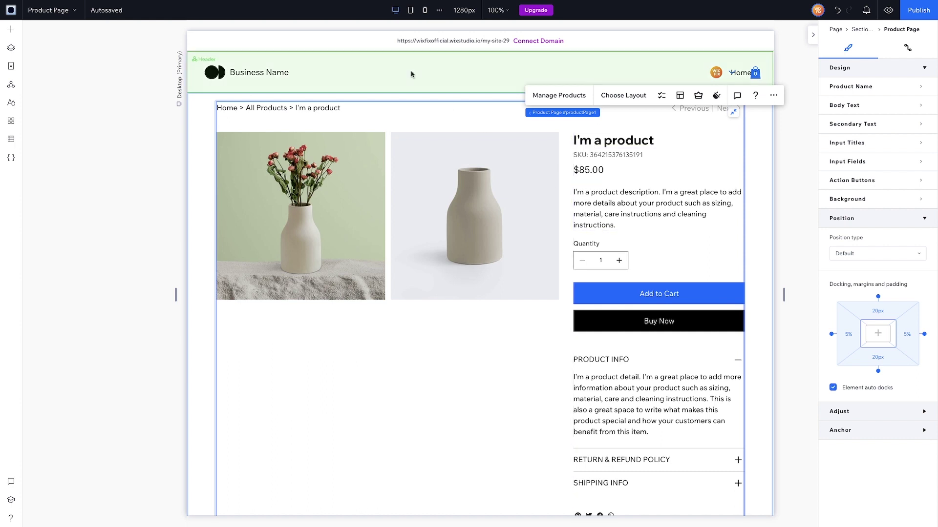
click(49, 10)
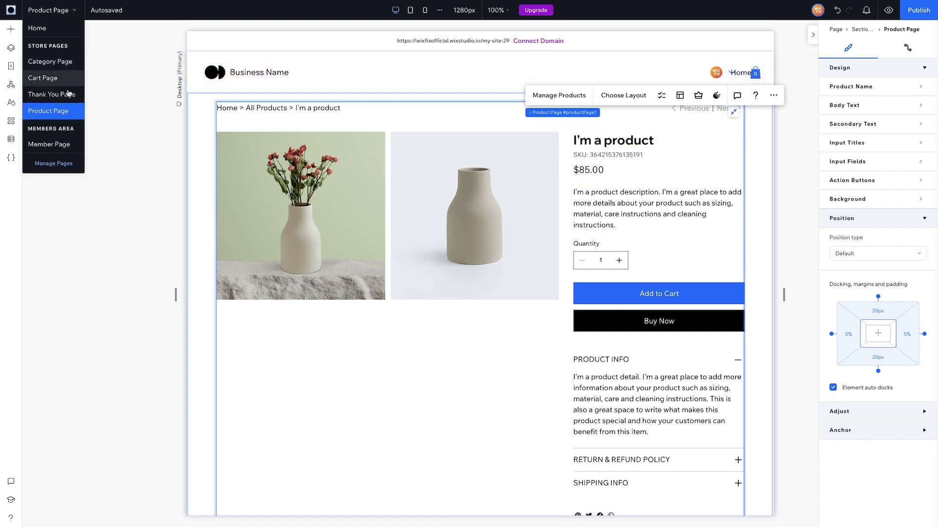
click(51, 61)
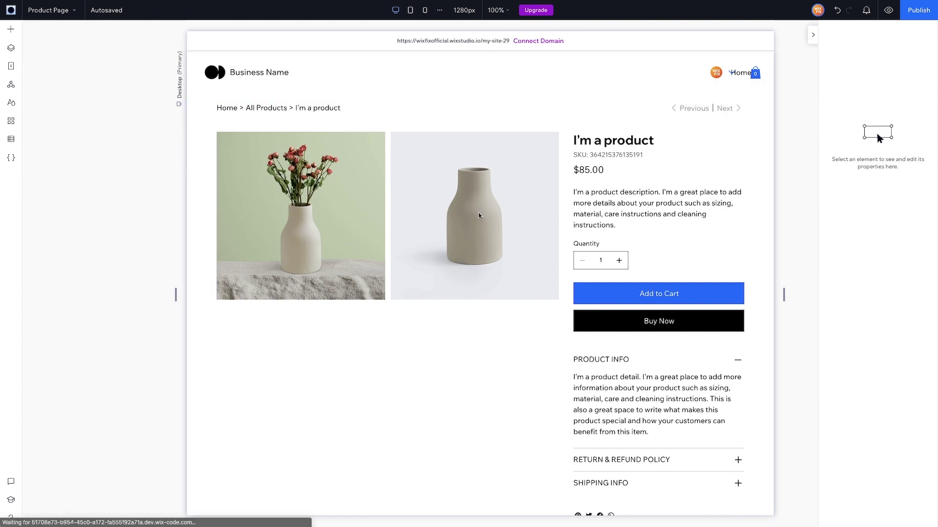
Step: Open the category widget's settings and review its Design tab
click(567, 212)
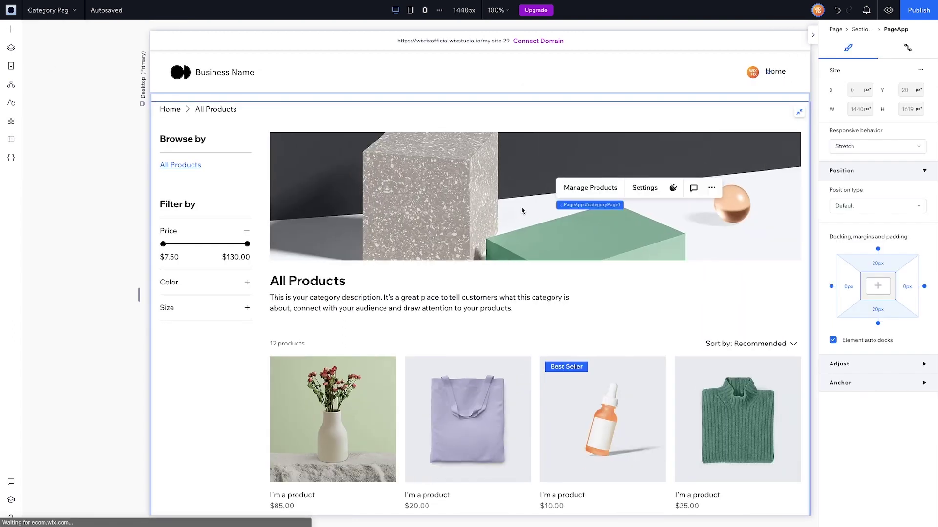
click(645, 187)
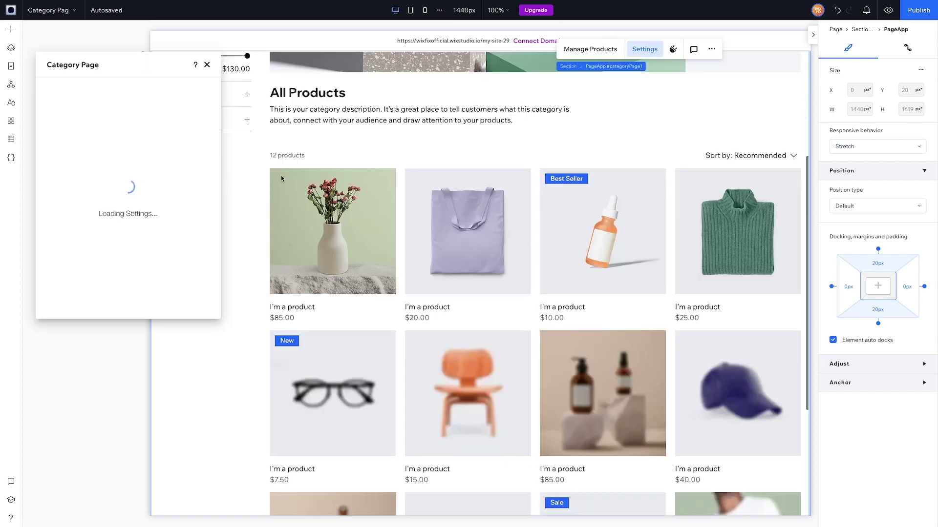
click(55, 137)
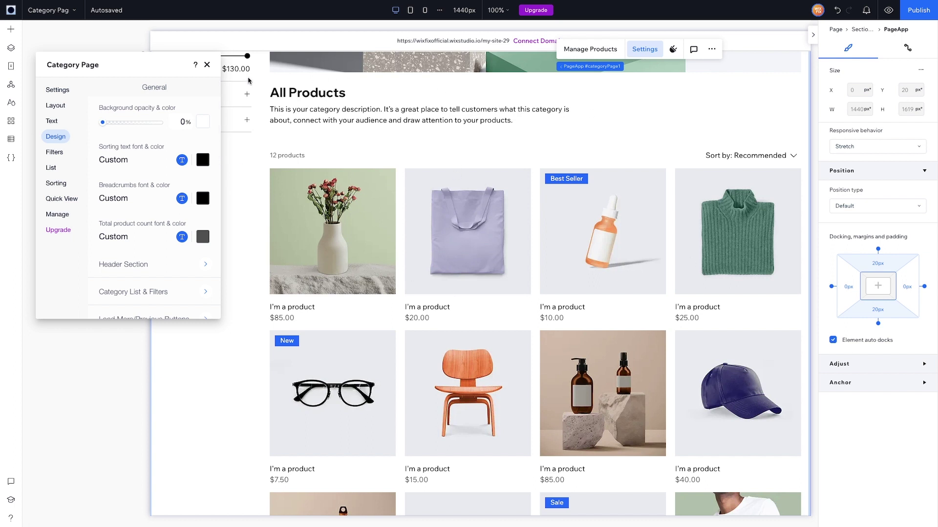
click(207, 65)
Step: Recheck the Category Page settings' displayed elements: breadcrumbs, title, description, image, name, price, ribbon
scroll(422, 187, up, 4)
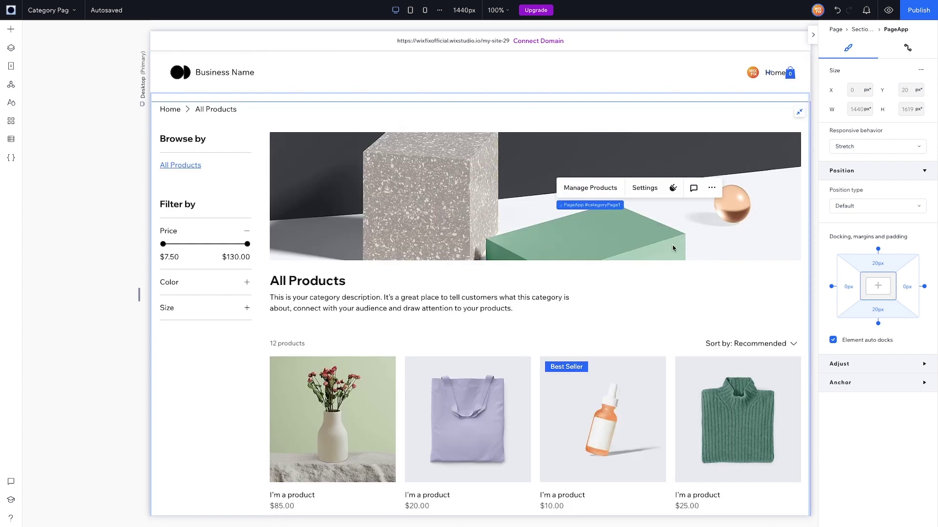
click(642, 191)
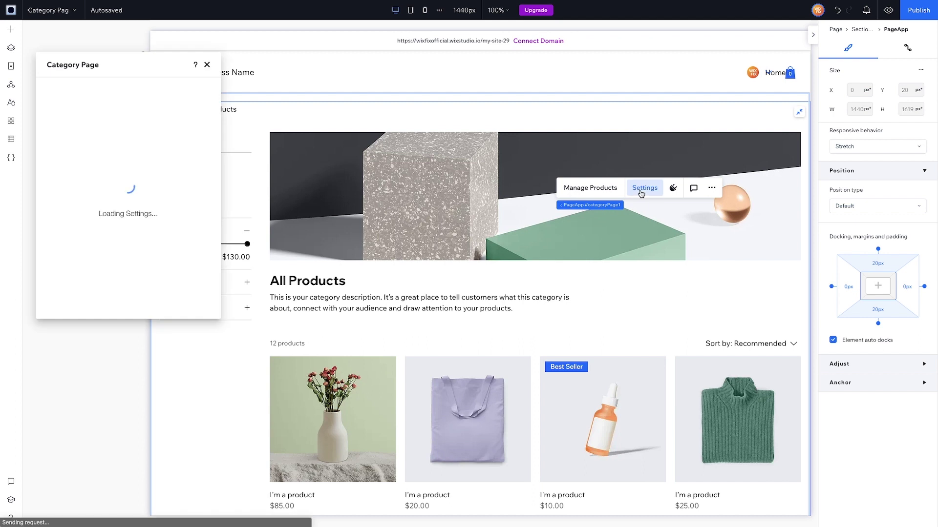
click(206, 66)
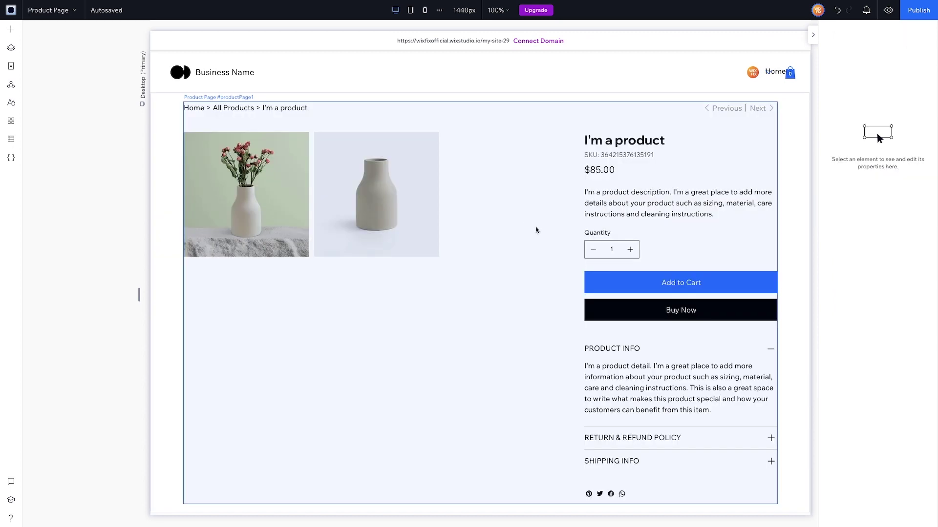
Step: Bring up the Product Page description's Design Description settings (Wix Madefor Text, 16px, 1.5em spacing)
click(539, 211)
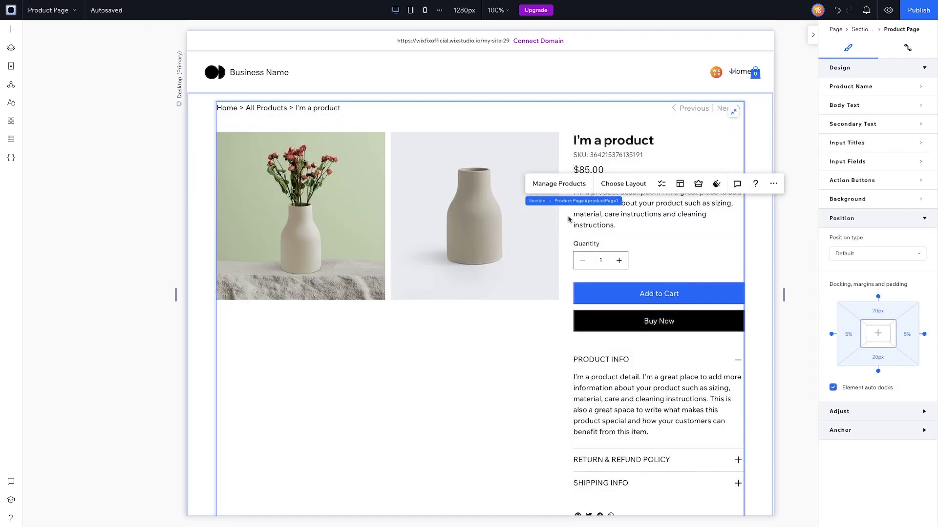
click(604, 223)
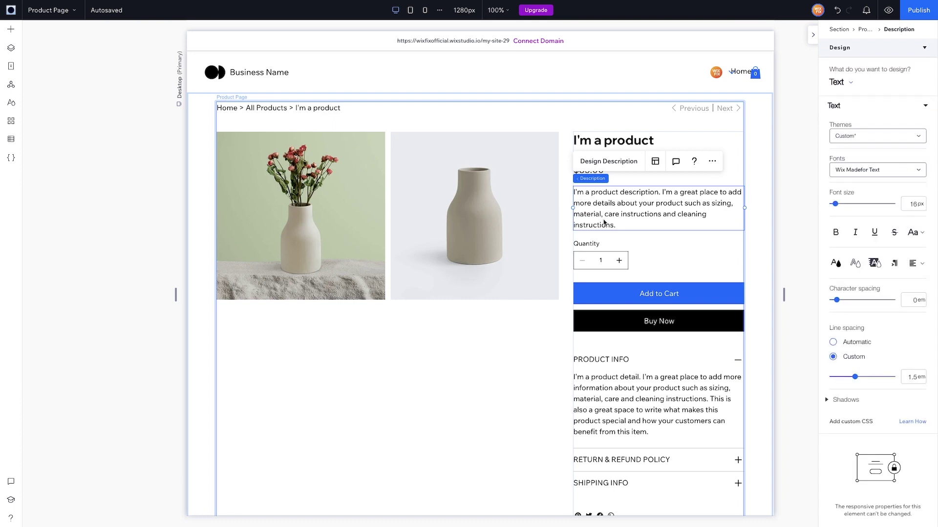